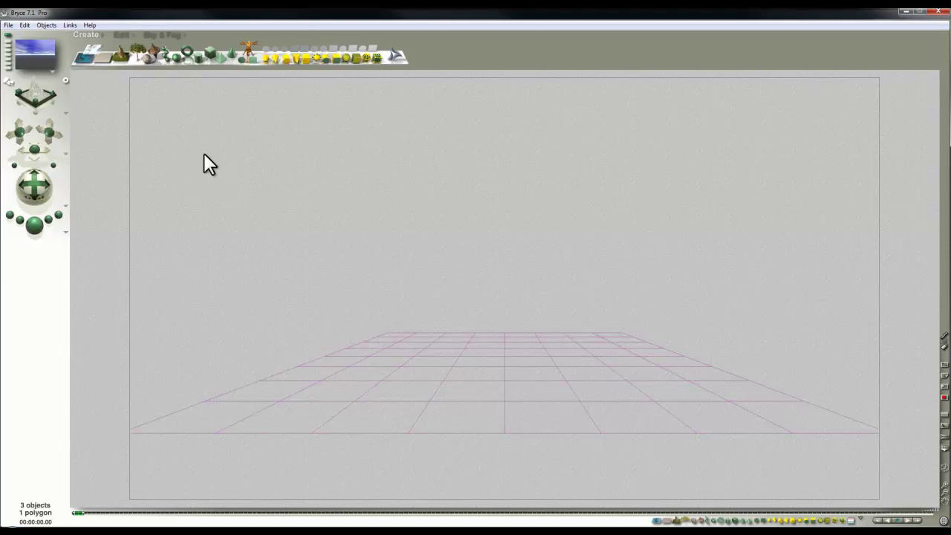
- Add the dragon_default_3 object from the +p40 category of the object library and render a test preview
left_click(103, 35)
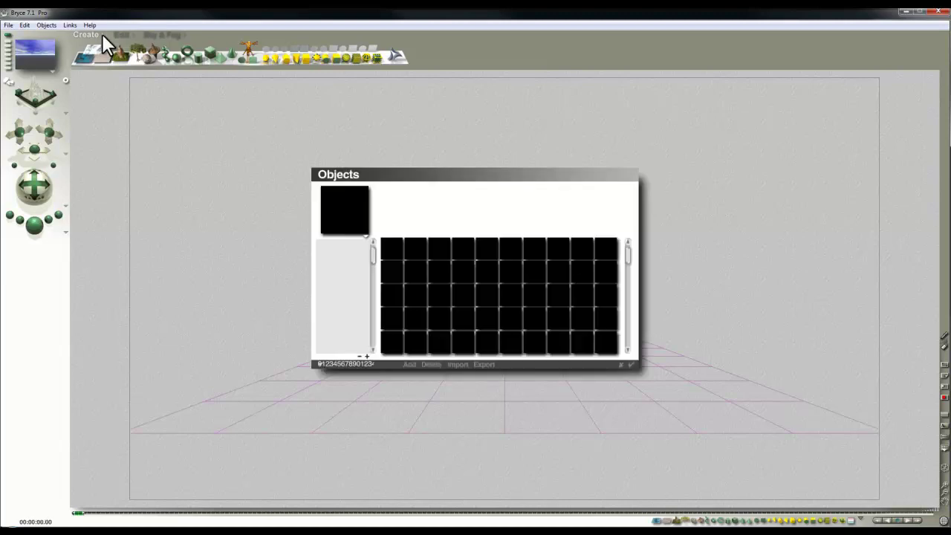
left_click(325, 250)
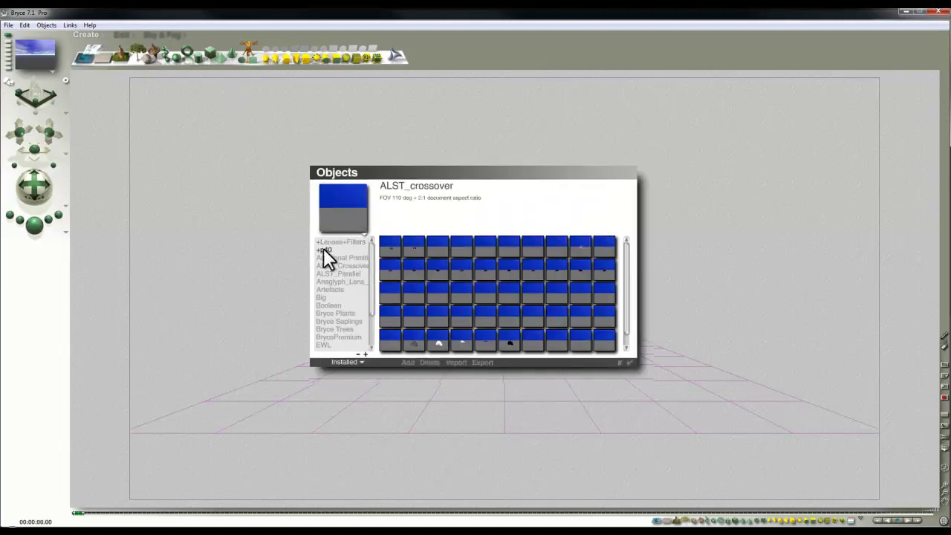
left_click(436, 269)
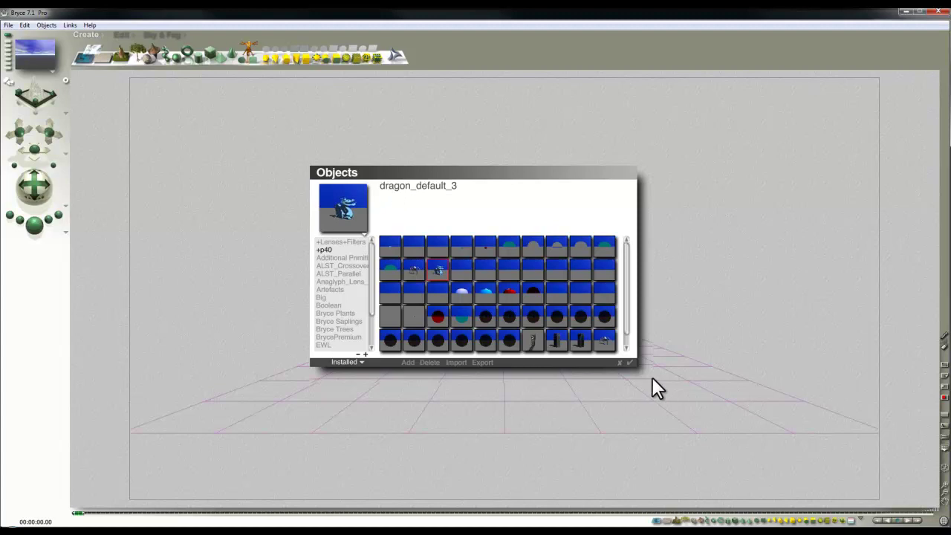
left_click(629, 363)
left_click(35, 227)
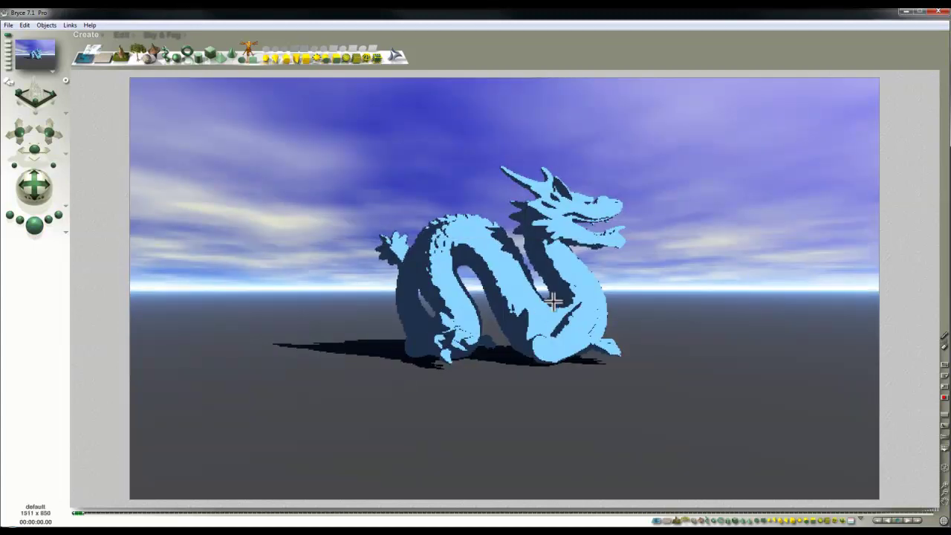
left_click(594, 294)
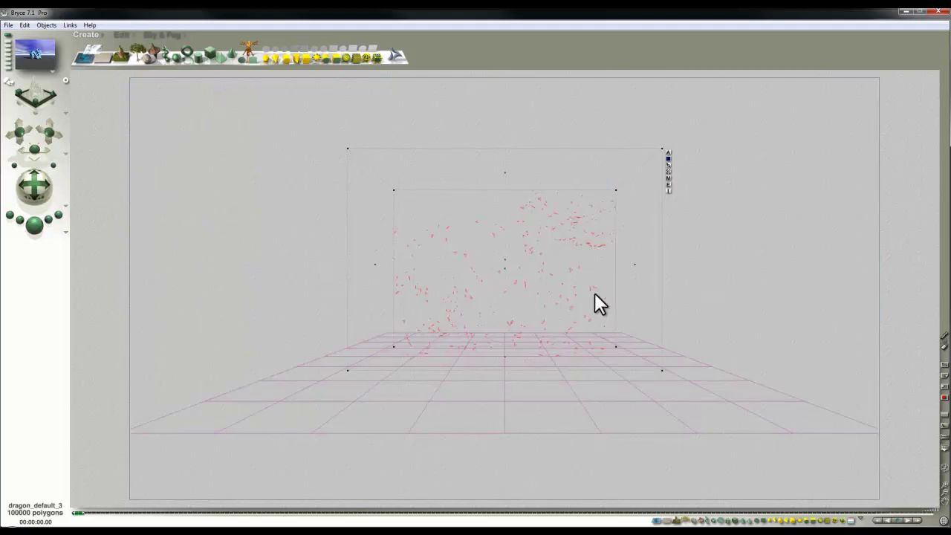
- Reset the dragon's surface to the default material and apply it
left_click(668, 177)
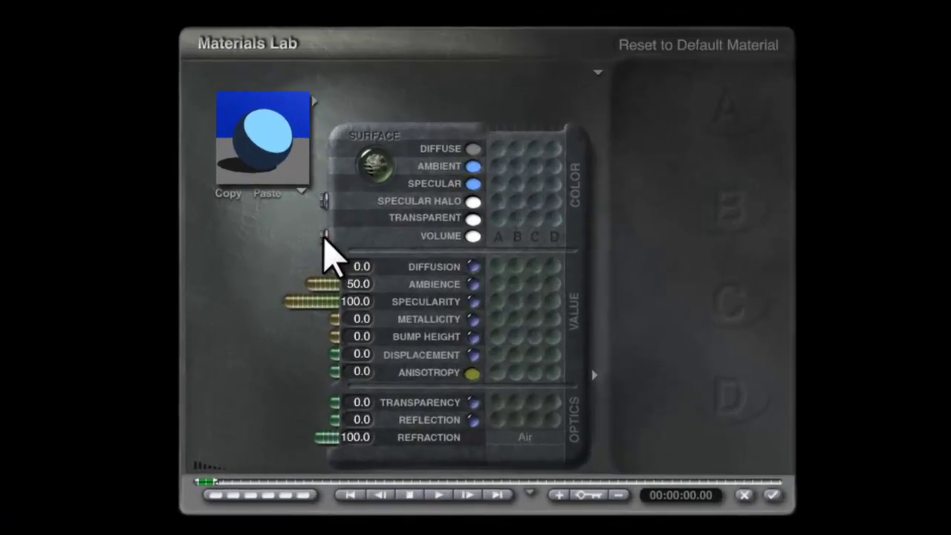
left_click(324, 237)
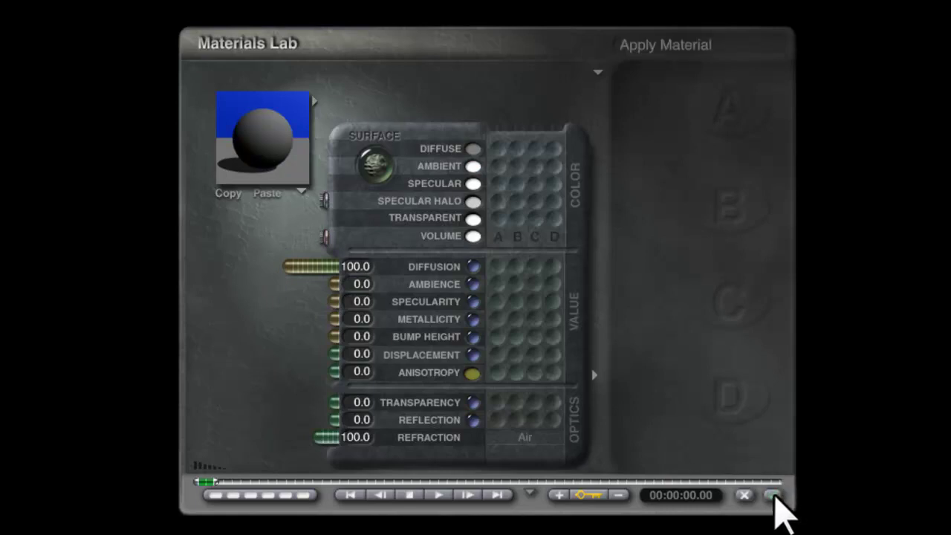
left_click(772, 495)
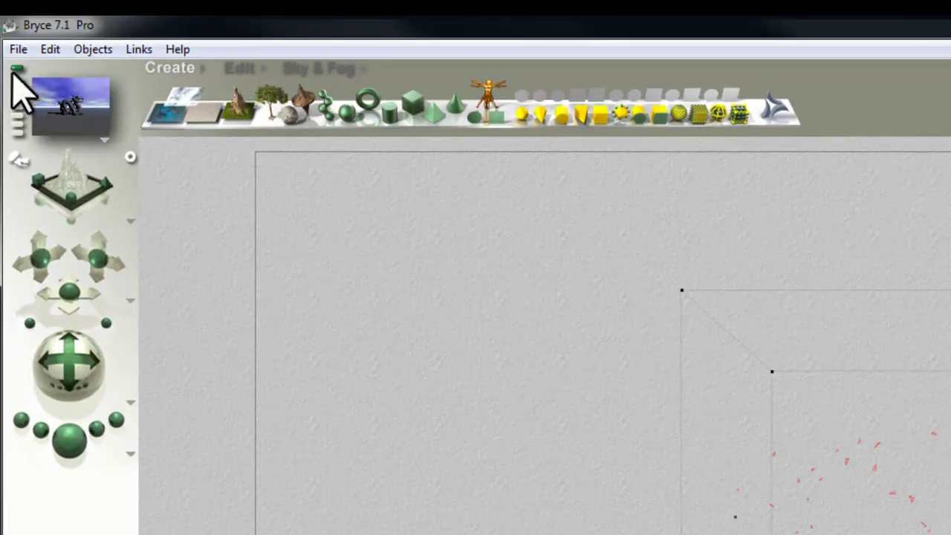
- Export the dragon to the +grab_this folder as the Wavefront OBJ file dragon_default_3
left_click(19, 49)
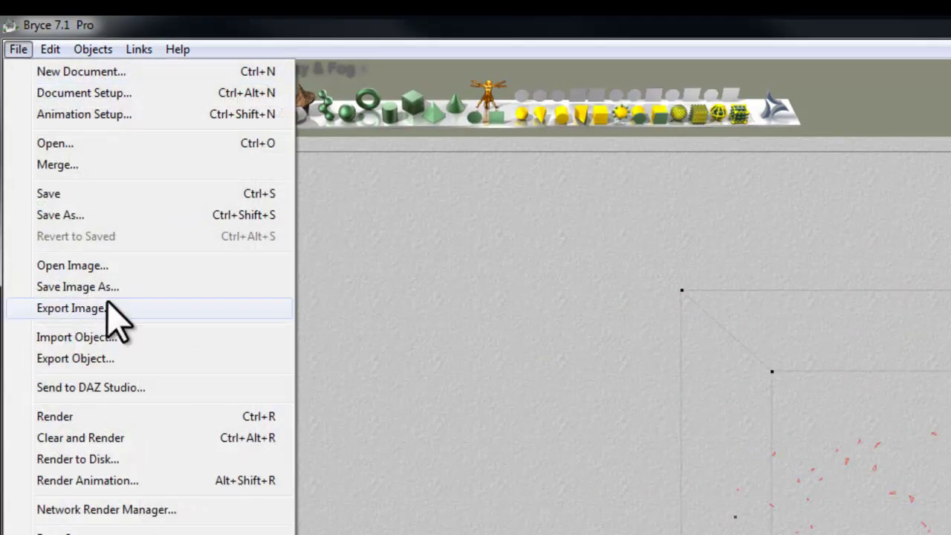
left_click(96, 351)
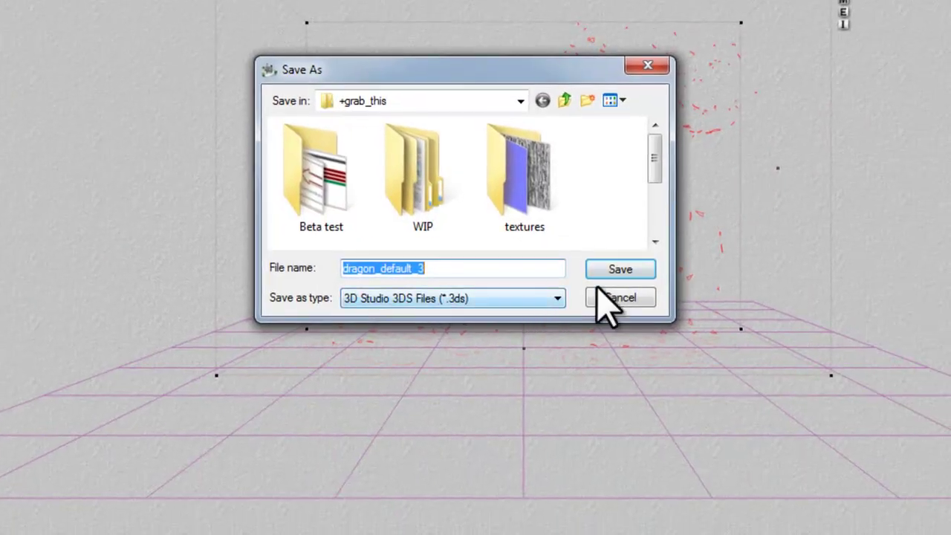
left_click(555, 299)
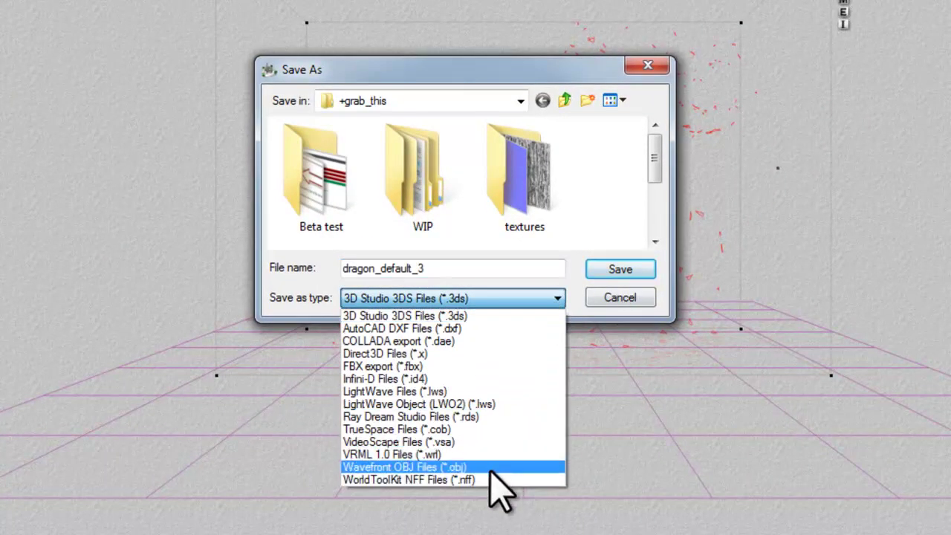
left_click(499, 519)
left_click(637, 271)
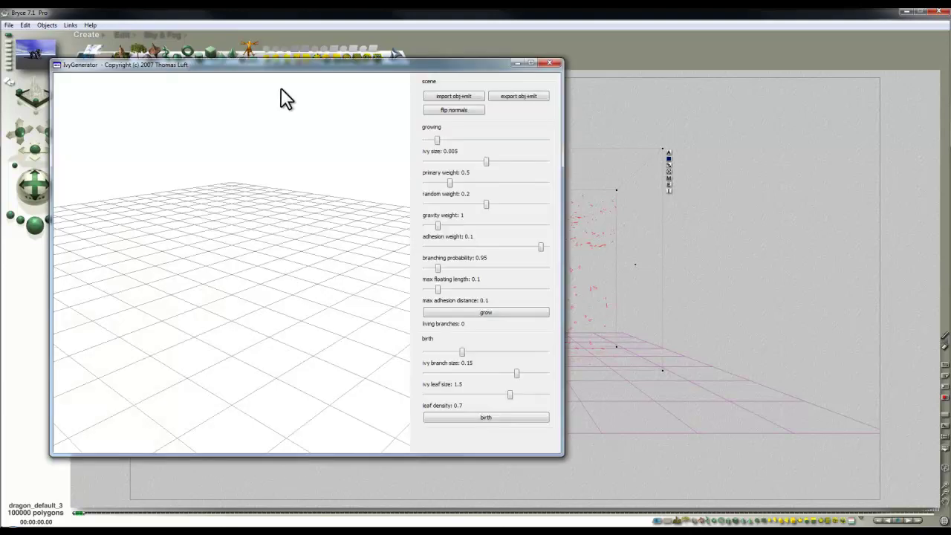
- Switch to IvyGenerator in a maximized window, import dragon_default_3.obj, and dismiss the material library warning
double_click(305, 62)
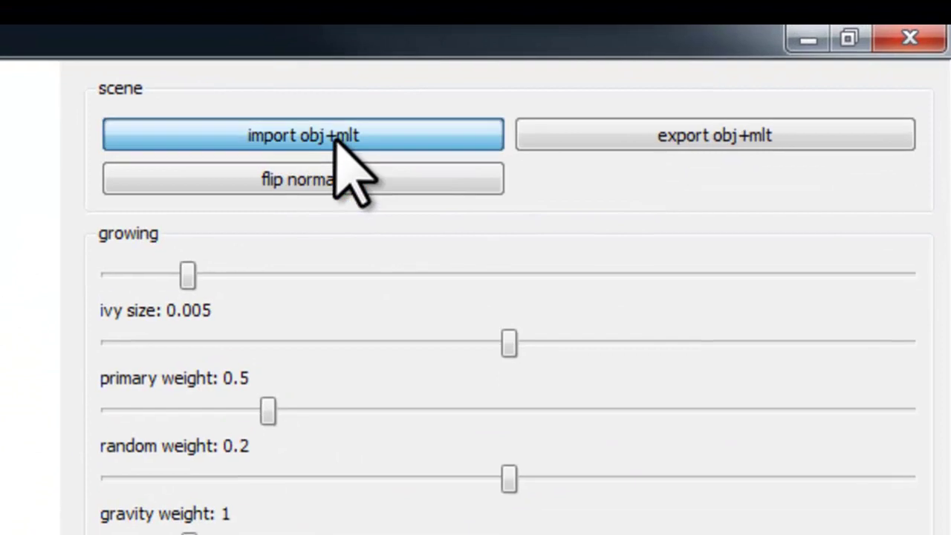
left_click(338, 141)
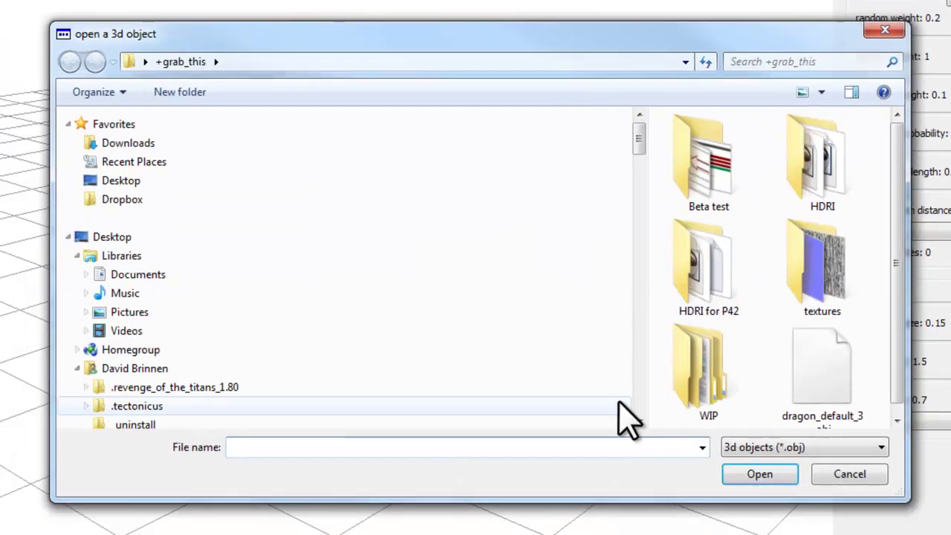
left_click(823, 367)
left_click(787, 479)
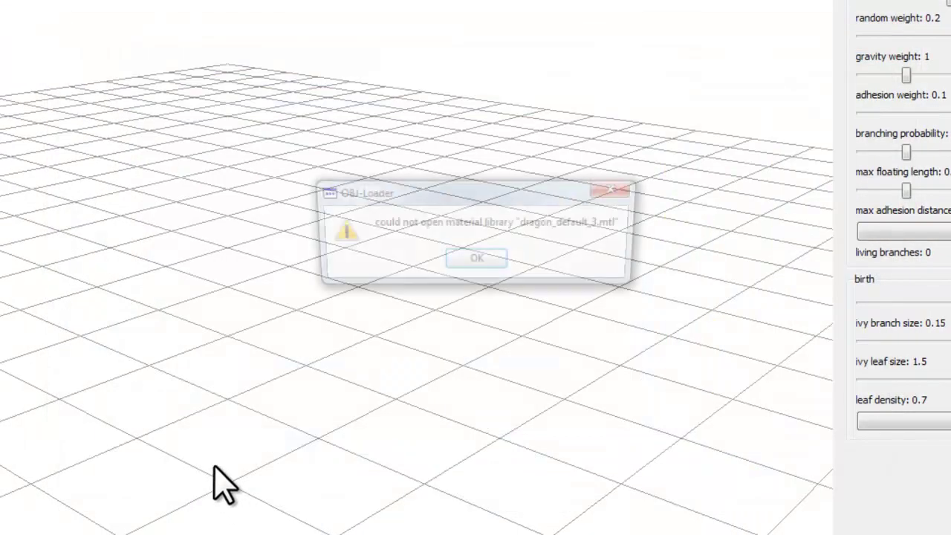
left_click(479, 263)
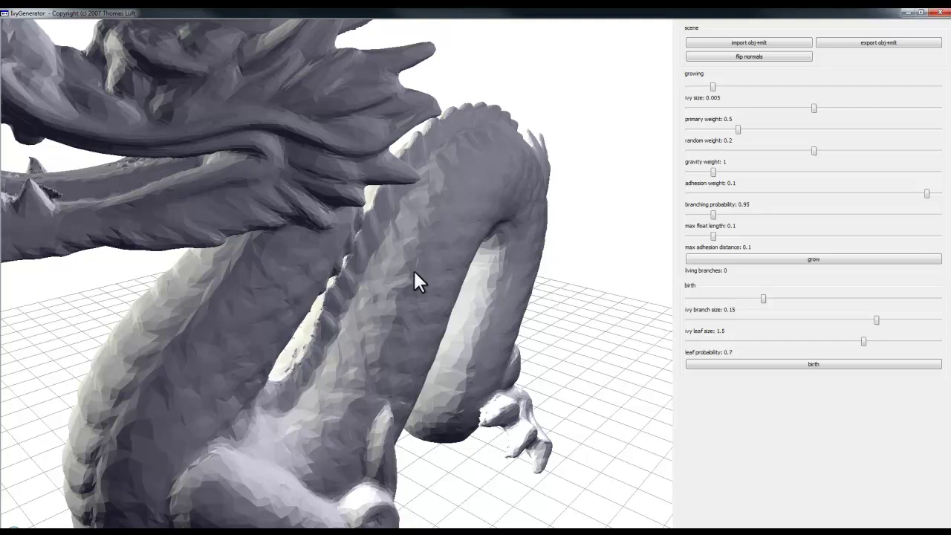
- Plant an ivy seed at the base of the dragon's front leg and run a short trial growth
right_click_drag(374, 252, 407, 480)
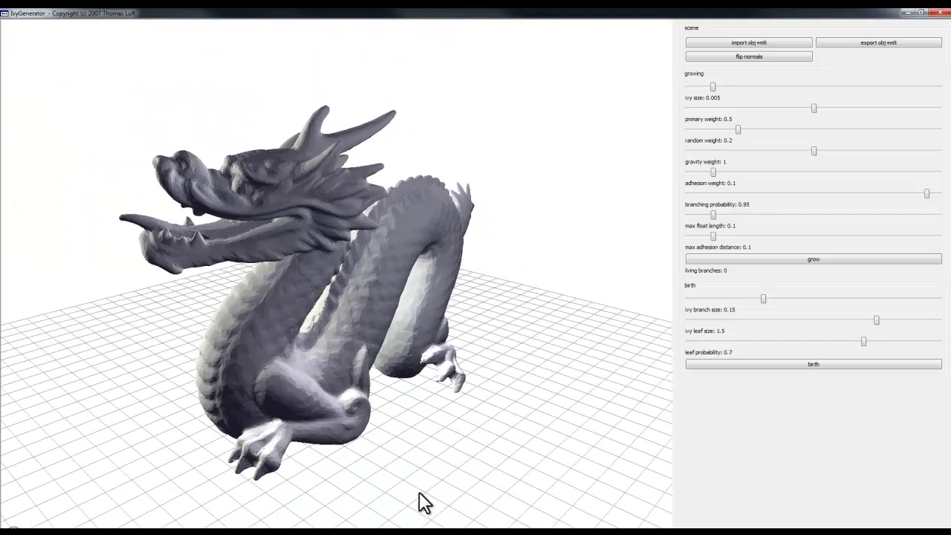
left_click_drag(343, 284, 521, 284)
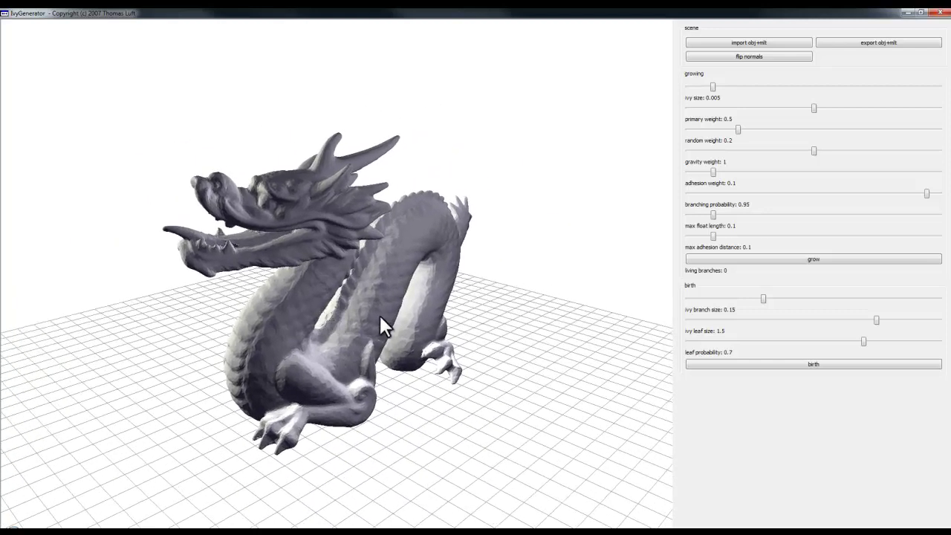
double_click(337, 418)
left_click(816, 258)
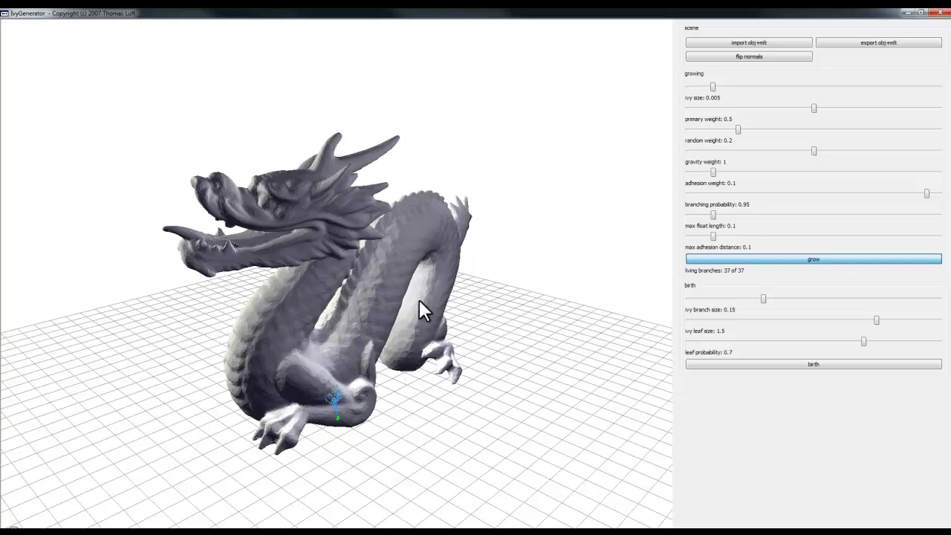
left_click(824, 260)
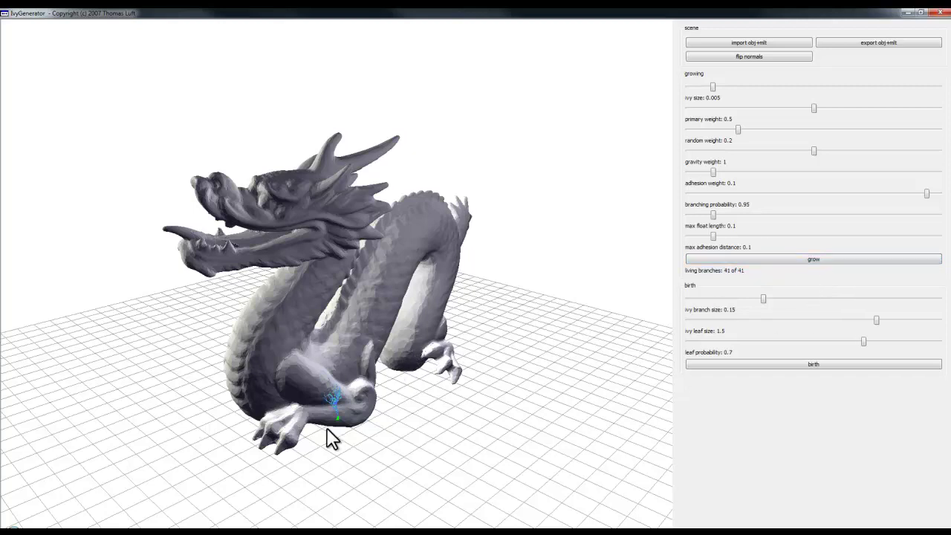
- Replant the seed on the dragon's front thigh, set the ivy size to 0.02505, and grow the ivy
double_click(289, 371)
left_click_drag(715, 86, 815, 86)
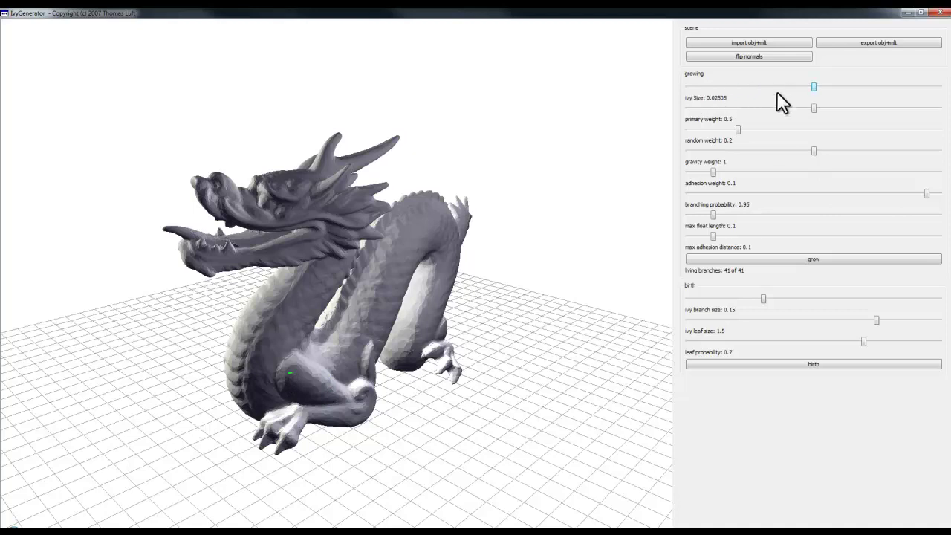
left_click(807, 260)
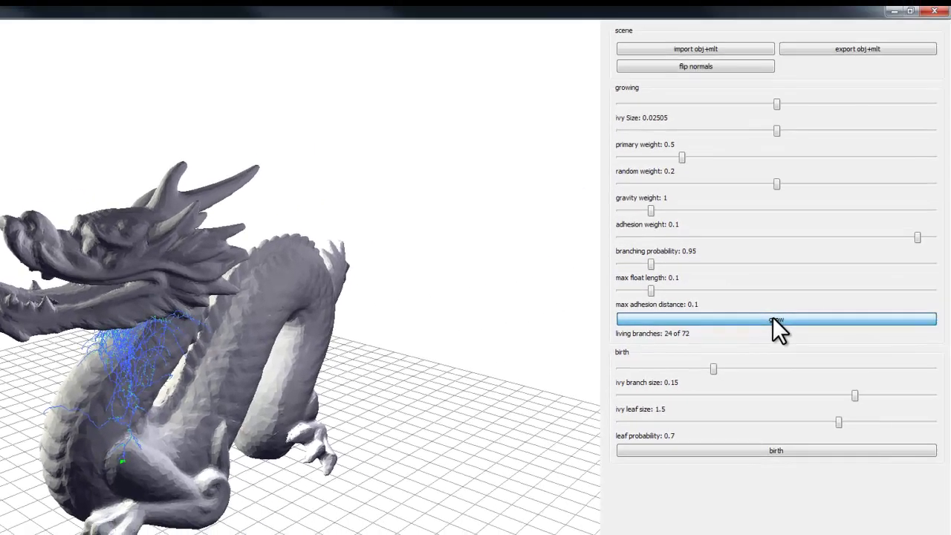
- Restart the ivy from a fresh seed on the front thigh and grow it with the normals flipped
double_click(121, 453)
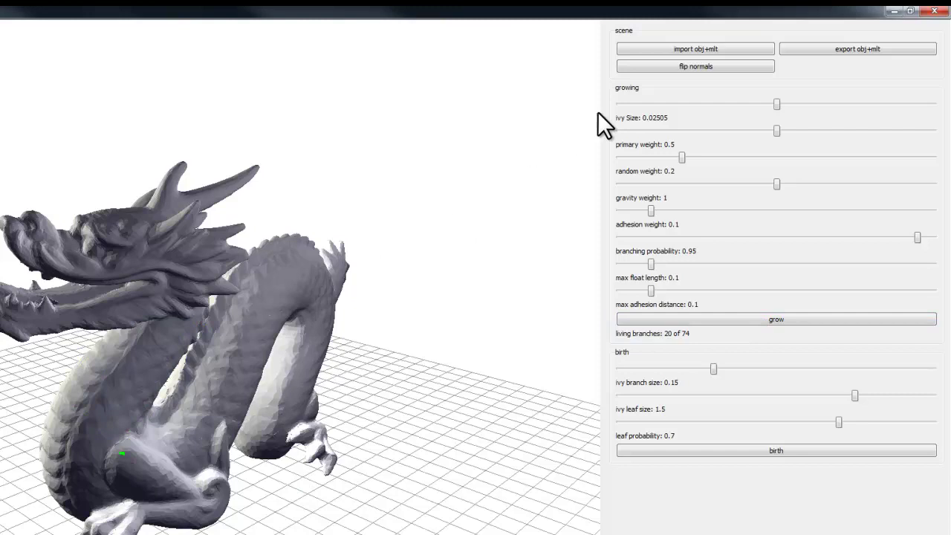
left_click(688, 66)
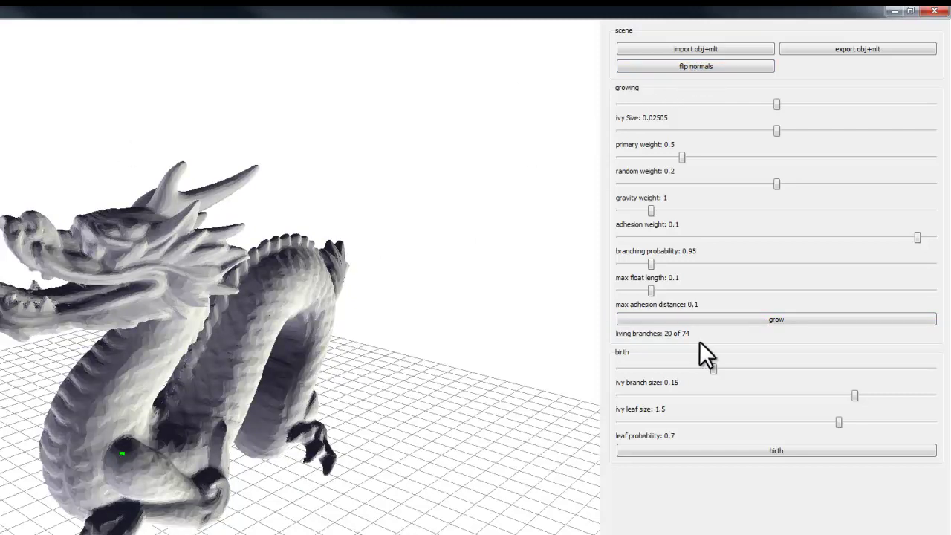
left_click(782, 320)
- Restore the normals, reposition the seed on the thigh, then flip the normals and try growing the ivy again
left_click(712, 69)
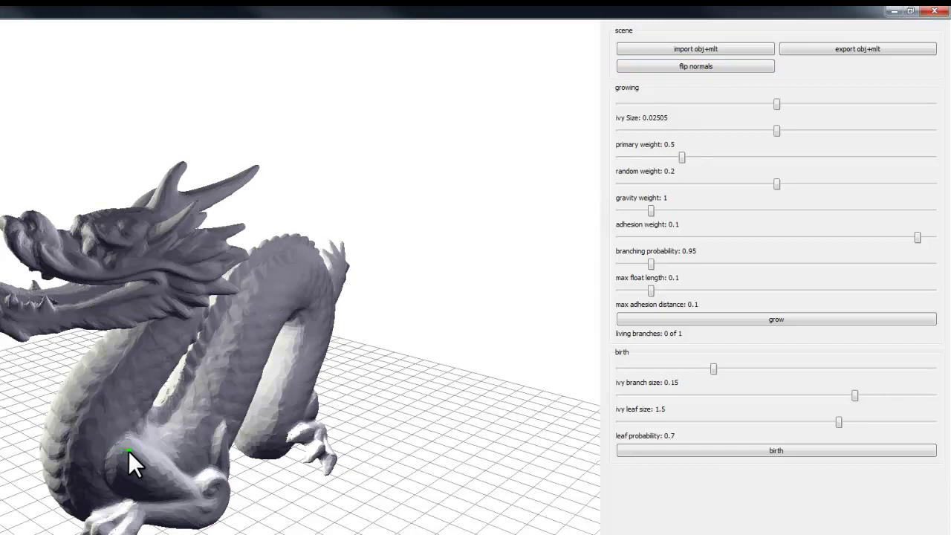
left_click(729, 68)
left_click(768, 321)
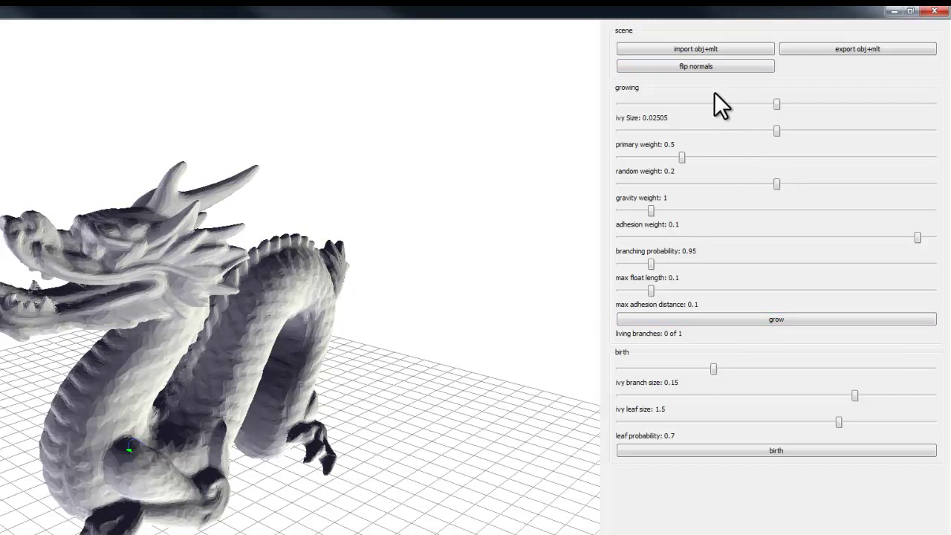
- Restore the normals, move the seed from the thigh to the lower neck, and grow the ivy with flipped normals
left_click(706, 65)
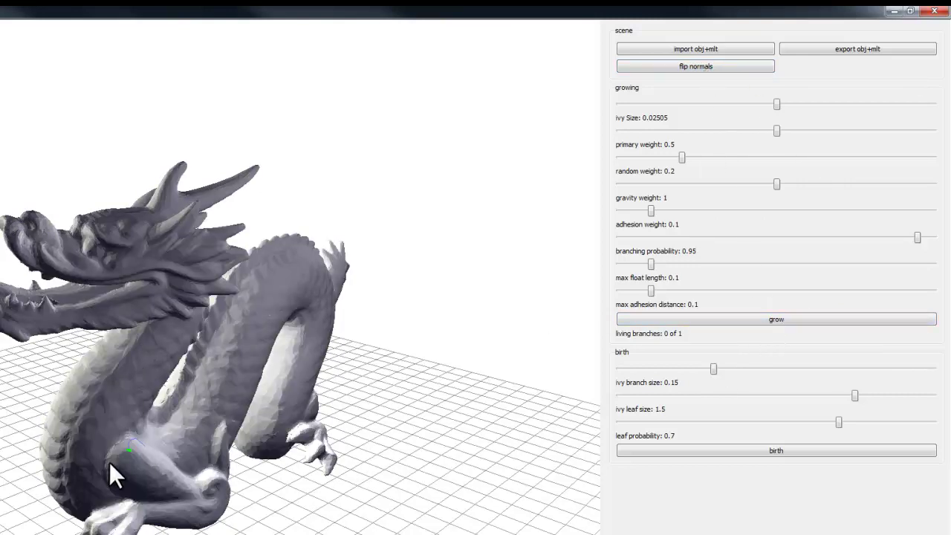
left_click(678, 66)
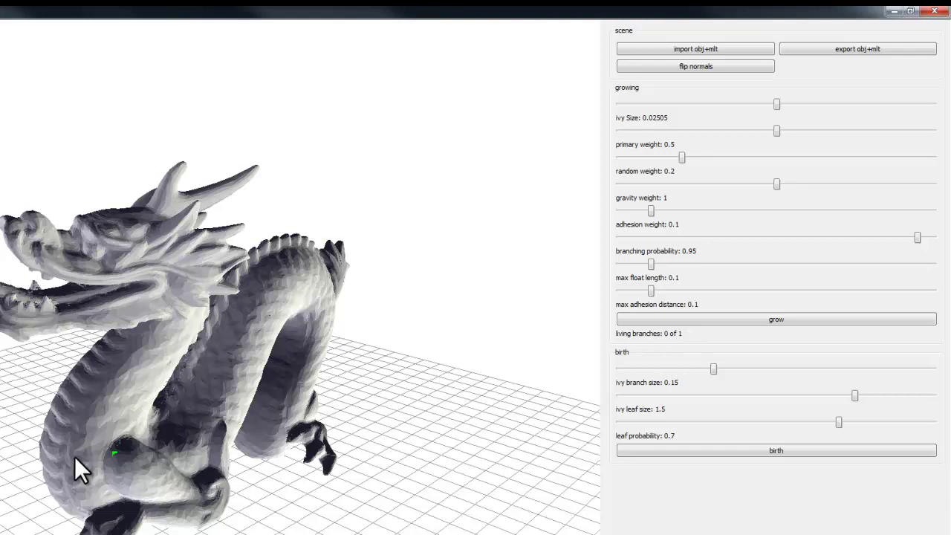
left_click(736, 67)
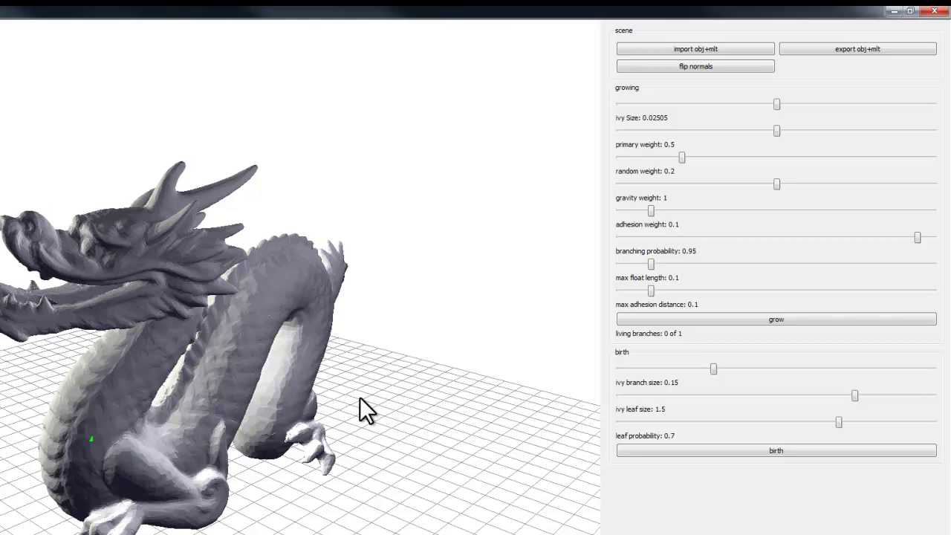
left_click(729, 67)
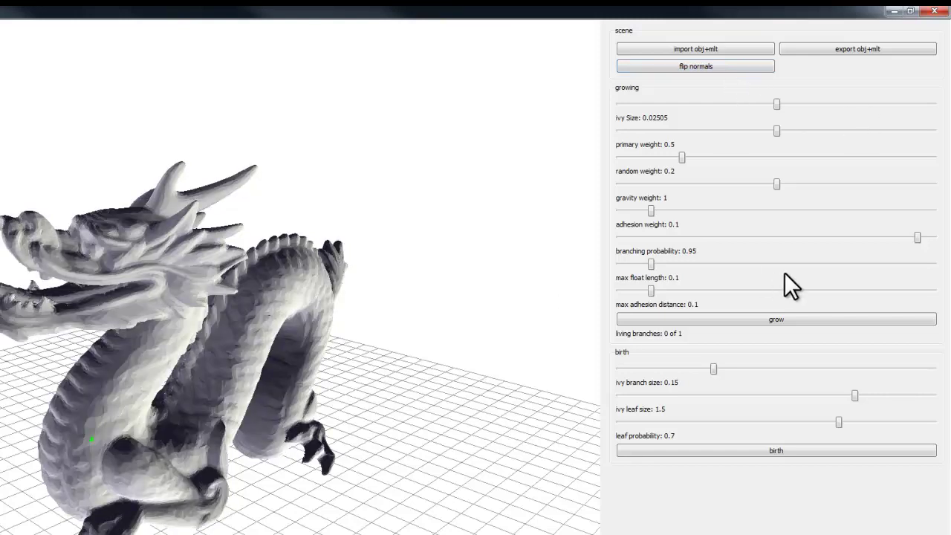
left_click(776, 321)
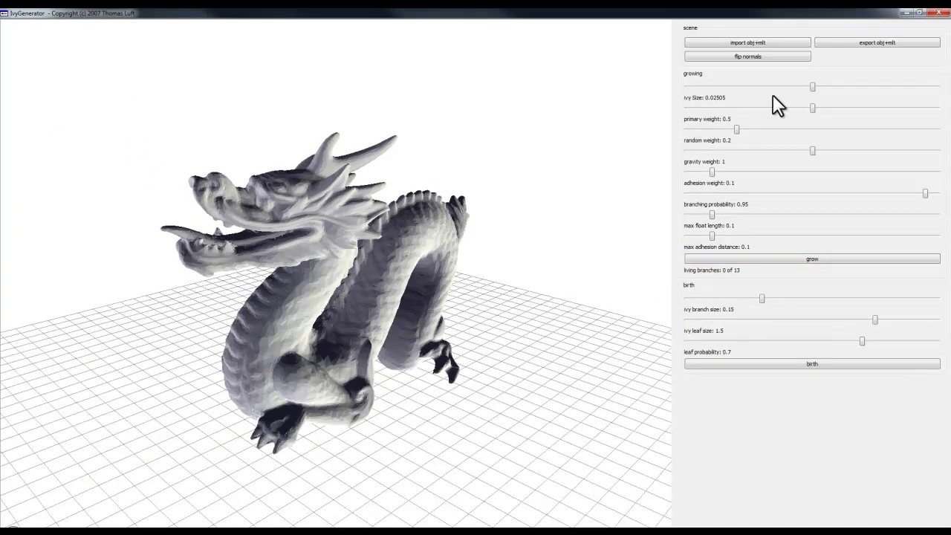
- Reseed higher on the neck, set max float length to 0.108 and branching probability to 0.734, and grow with flipped normals
left_click(783, 57)
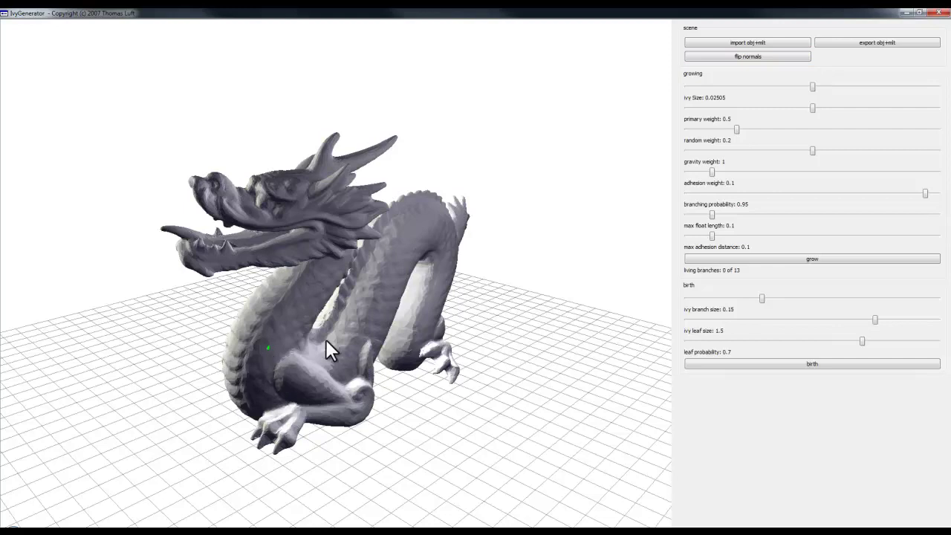
left_click(772, 57)
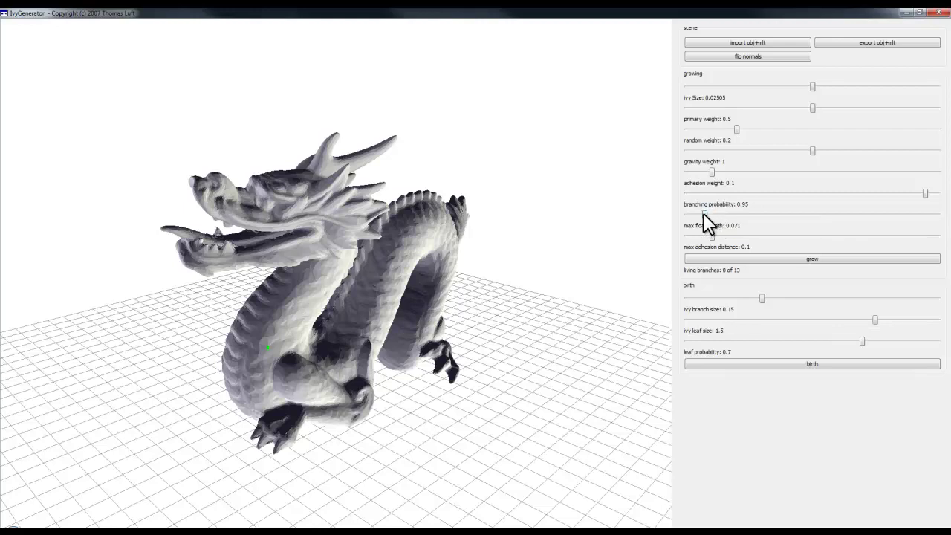
left_click_drag(709, 214, 714, 215)
left_click_drag(927, 195, 869, 195)
left_click(796, 258)
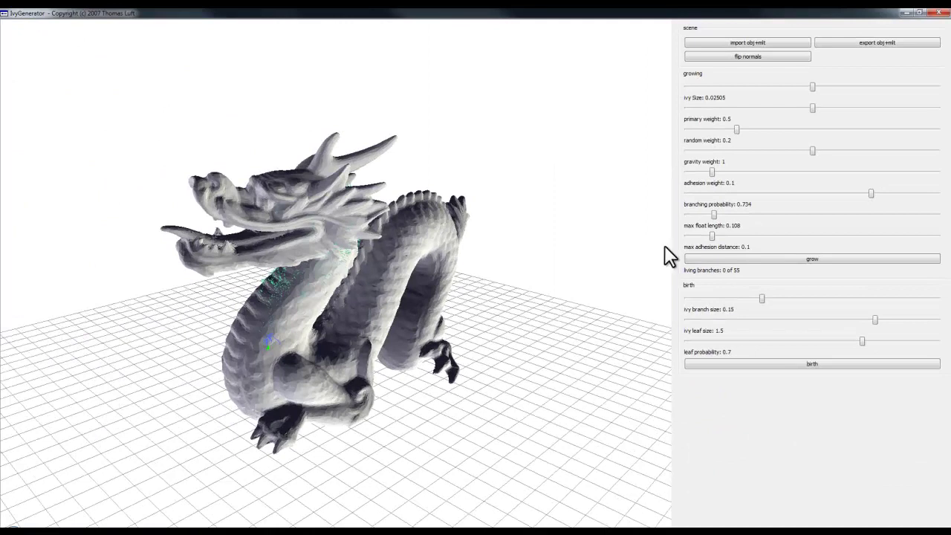
- Restore the normals, reseed on the lower neck, and set branching probability to 0.631 and ivy size to 0.0291
left_click(742, 58)
double_click(274, 346)
left_click_drag(870, 194, 844, 194)
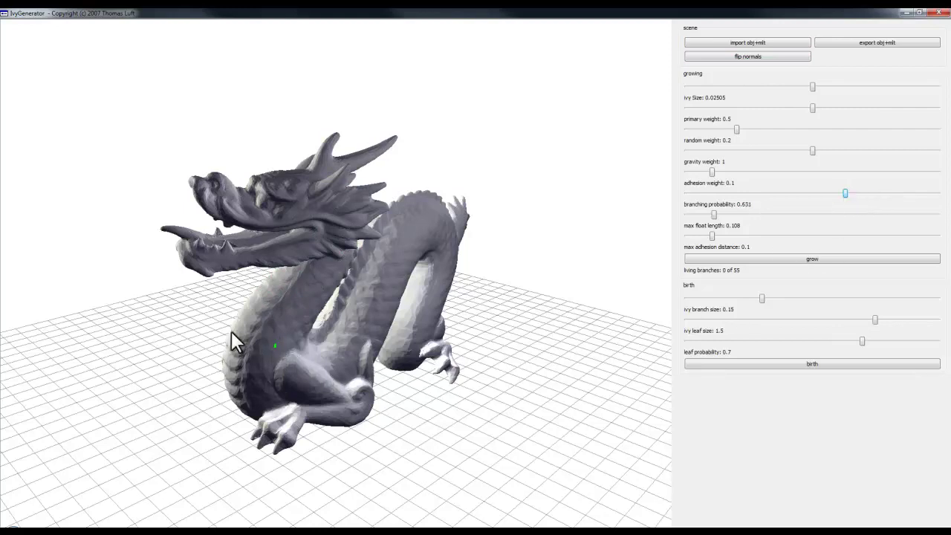
left_click_drag(813, 87, 833, 86)
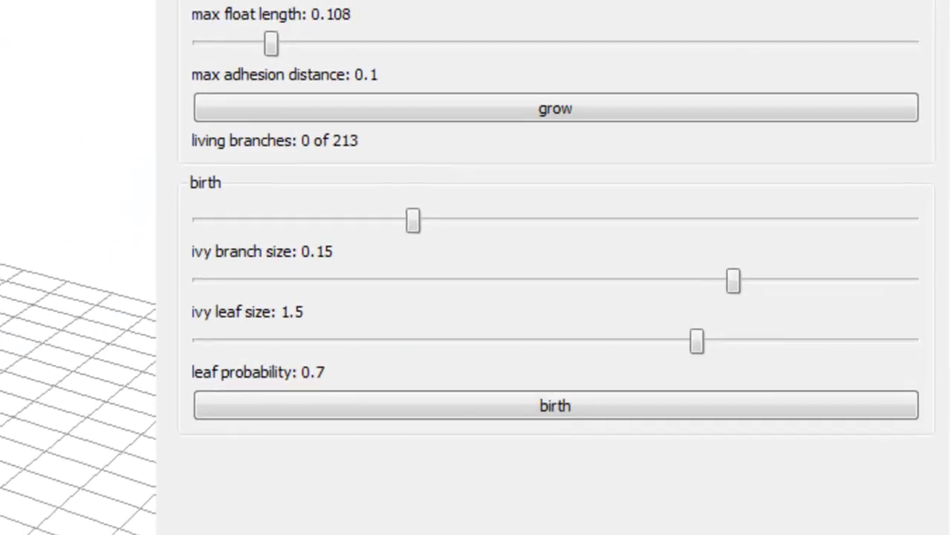
- Set leaf probability to 1 and birth the grown ivy
left_click_drag(696, 344, 947, 347)
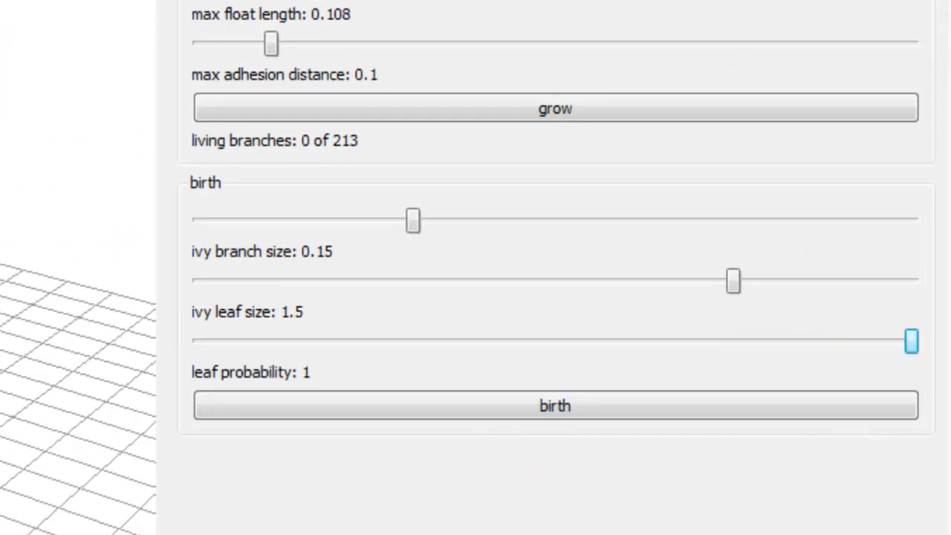
left_click(569, 406)
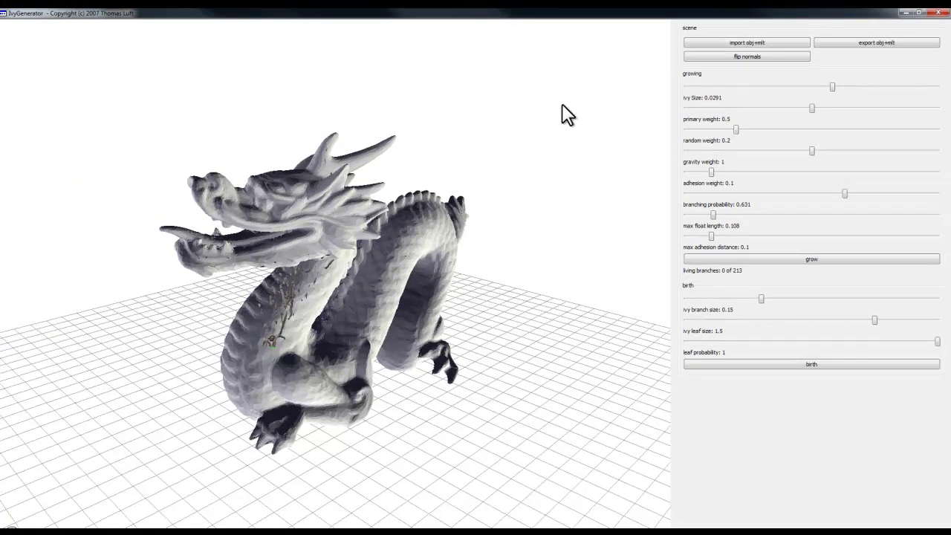
- Export the ivy to the +grab_this folder as dragon_default_3_ivy.obj
left_click(879, 43)
left_click(568, 305)
left_click(355, 358)
key("End")
key("Left")
key("Left")
key("Left")
key("Left")
type("_ivy")
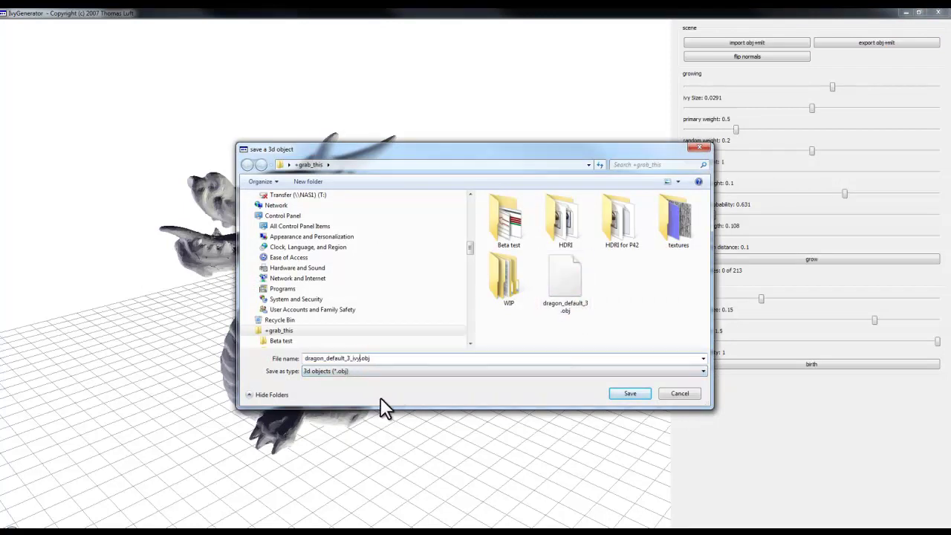
key("Return")
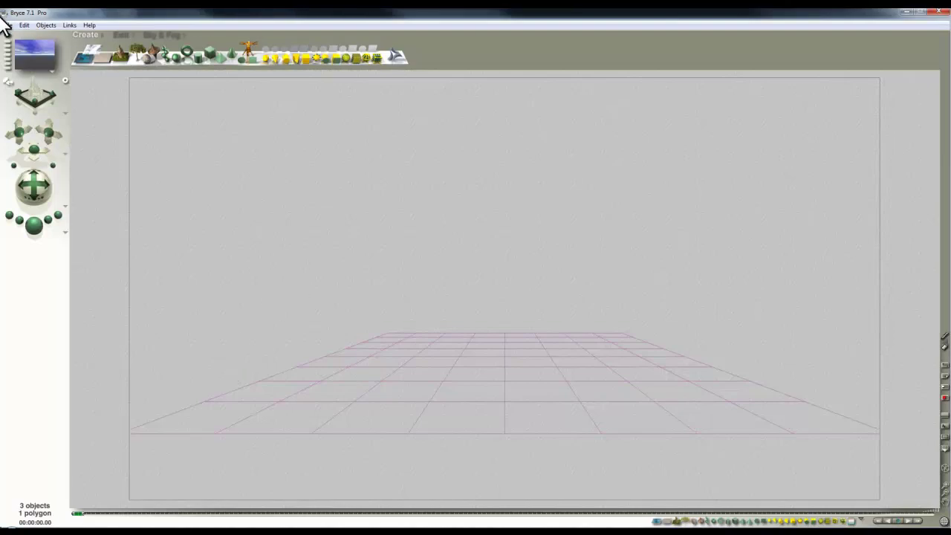
- Switch to Bryce and import dragon_default_3_ivy.obj from the +grab_this folder
left_click(8, 25)
left_click(46, 172)
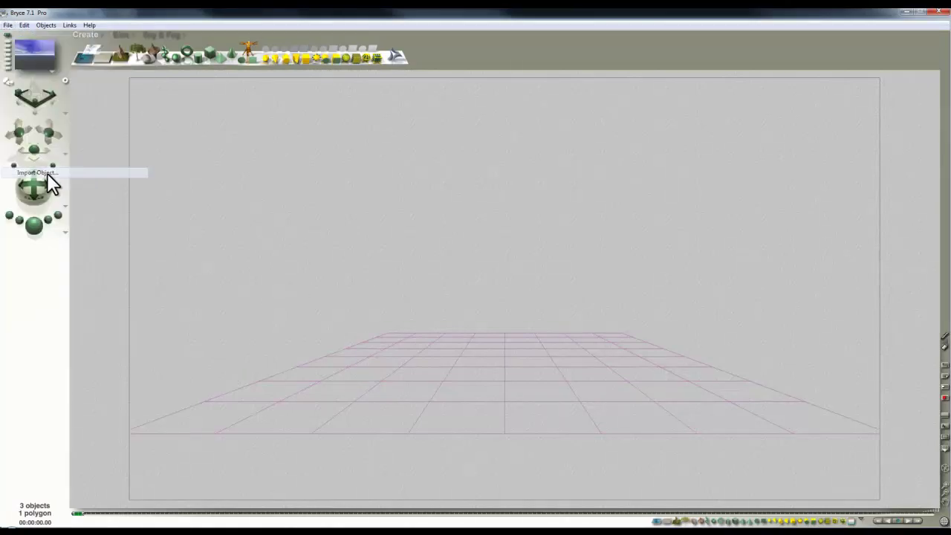
left_click(520, 296)
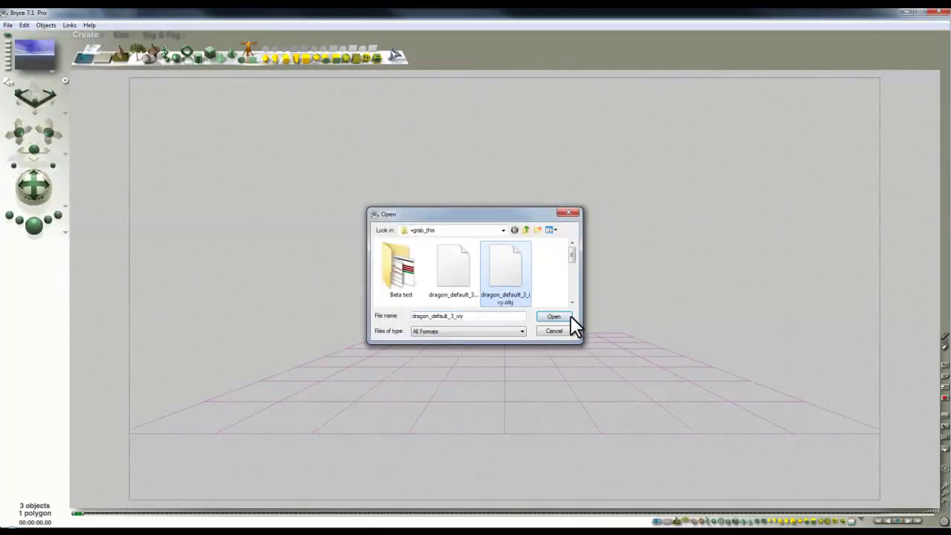
left_click(566, 316)
left_click(512, 307)
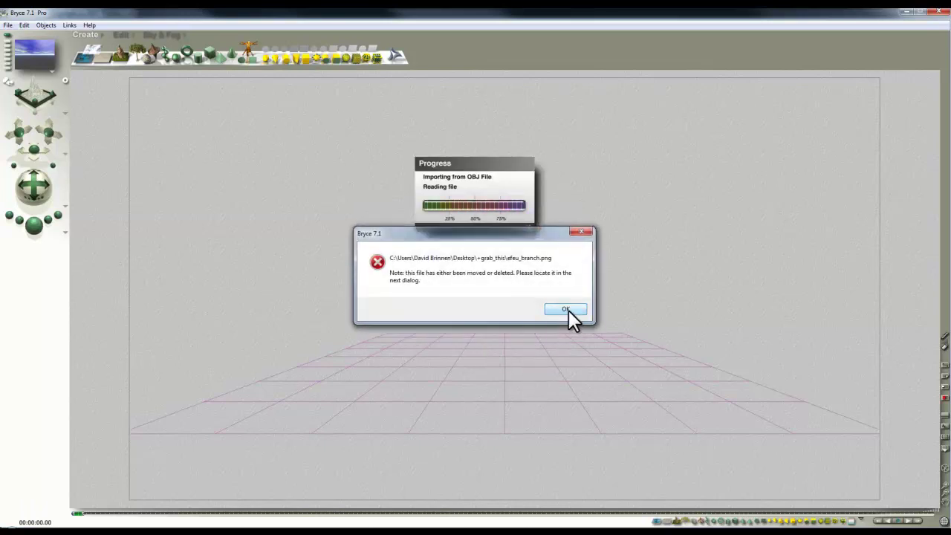
- Get past the missing efeu_branch texture prompts to finish the import, and render the imported ivy
left_click(565, 309)
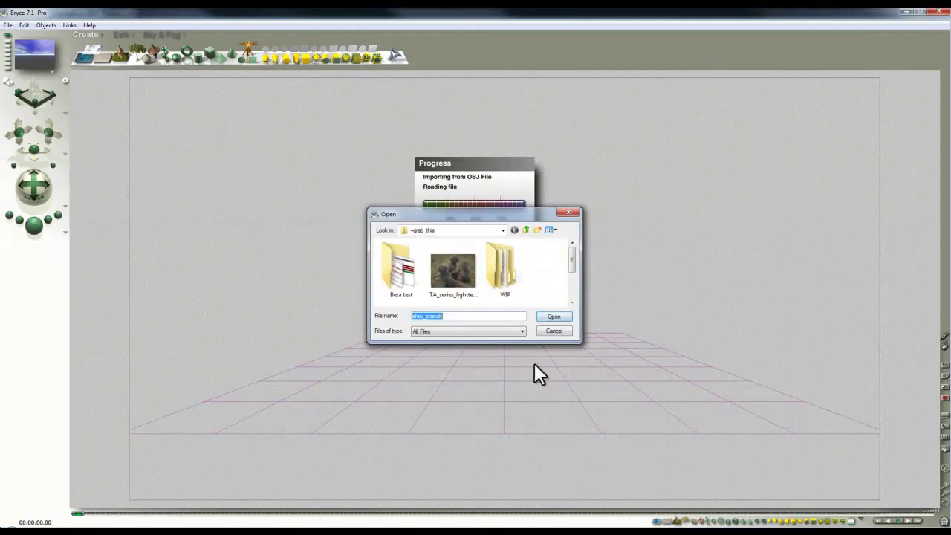
left_click_drag(571, 277, 570, 295)
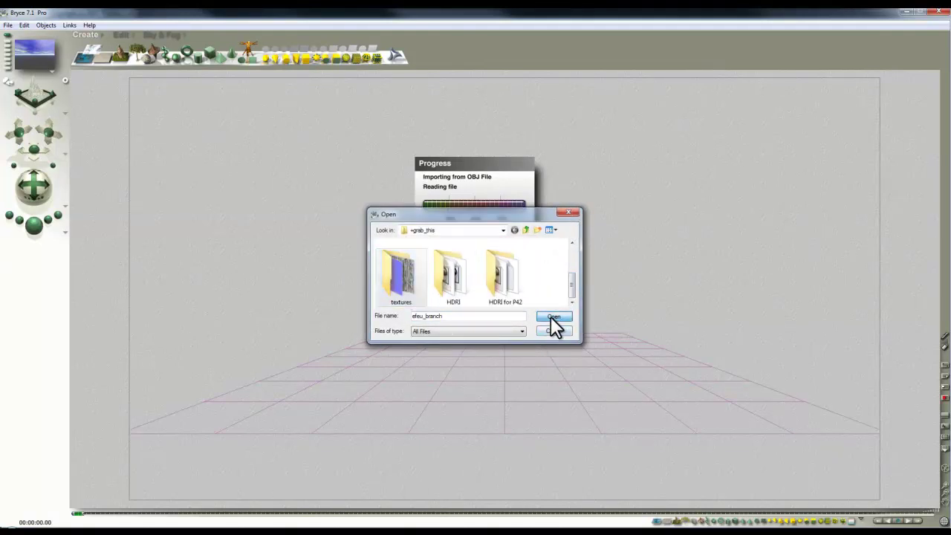
left_click(550, 316)
left_click(554, 319)
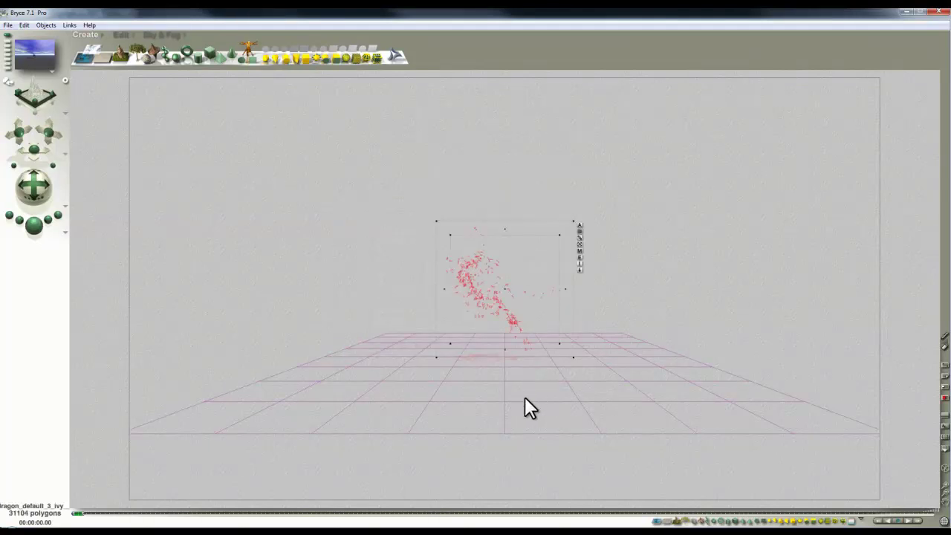
left_click(39, 235)
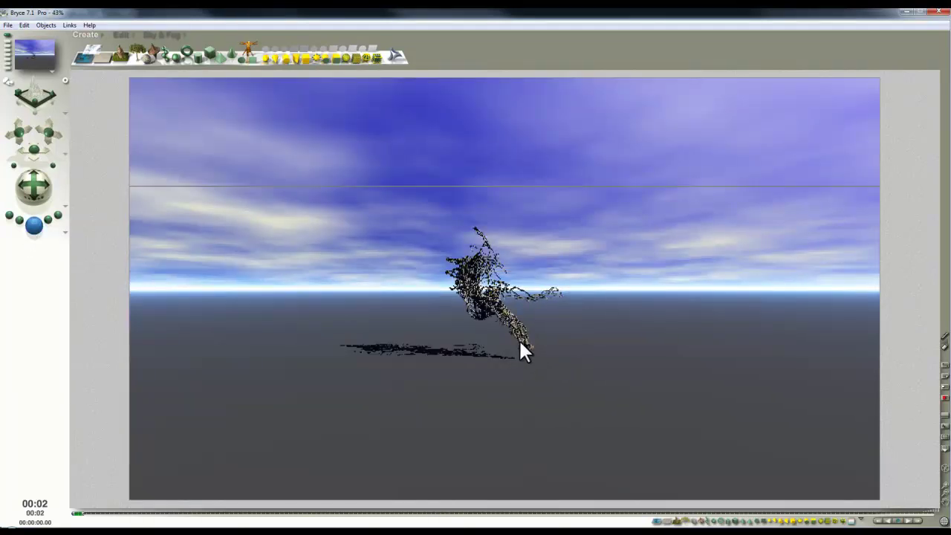
left_click_drag(564, 361, 425, 222)
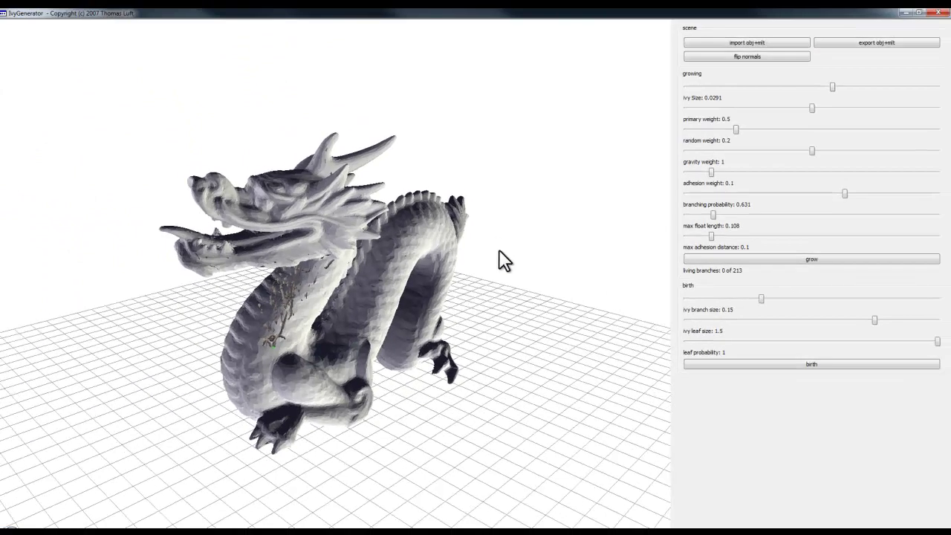
- In IvyGenerator, restore the normals, reseed at the base of the neck, set branching probability to 0.438 and start growing
left_click(740, 53)
double_click(289, 343)
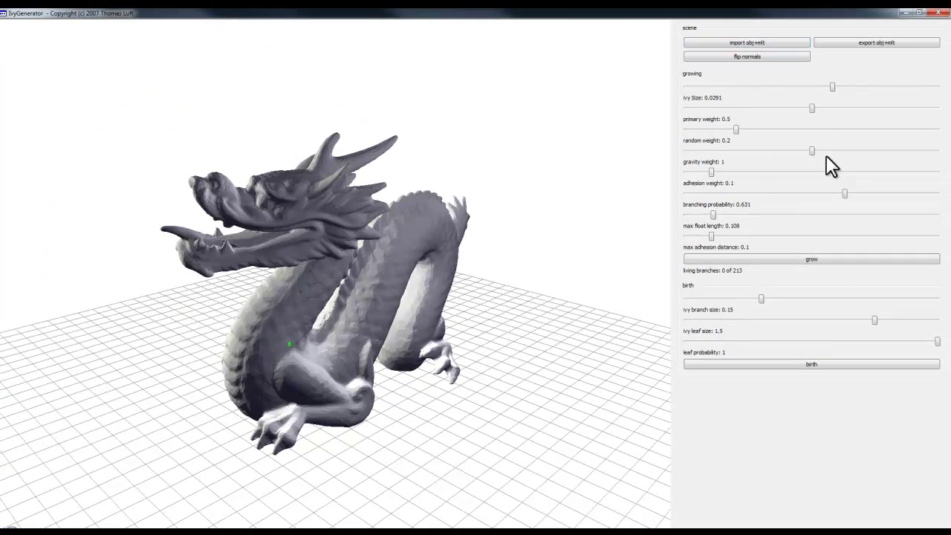
left_click_drag(844, 194, 796, 194)
left_click(813, 259)
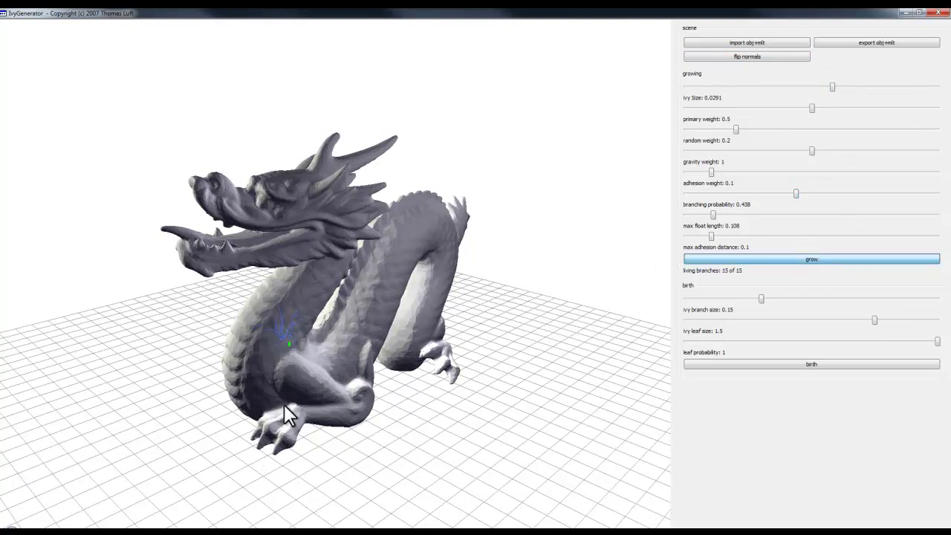
- Stop the growth, flip the dragon's normals and grow the ivy again
left_click_drag(421, 324, 606, 285)
left_click(837, 259)
left_click(778, 55)
left_click(830, 259)
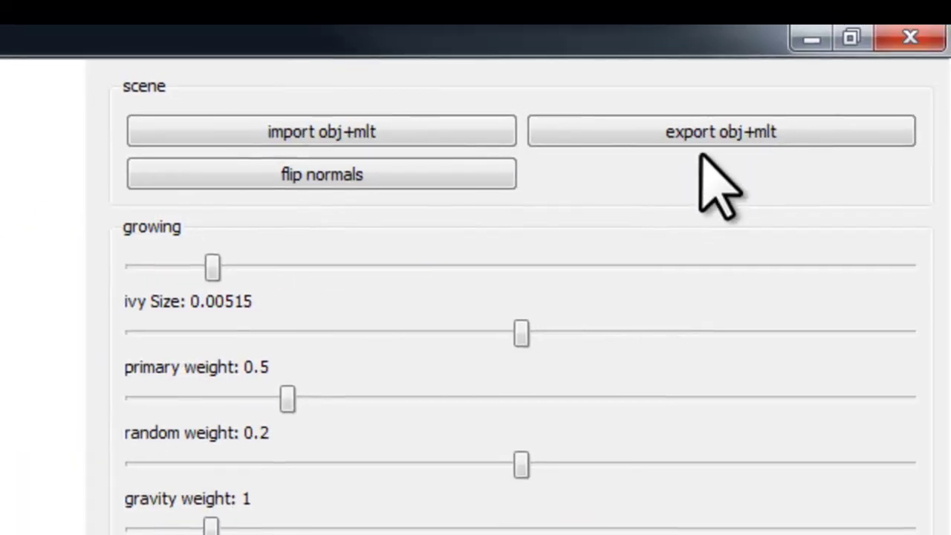
- Export the regrown ivy to the +grab_this folder, overwriting dragon_default_3_ivy.obj
left_click(725, 137)
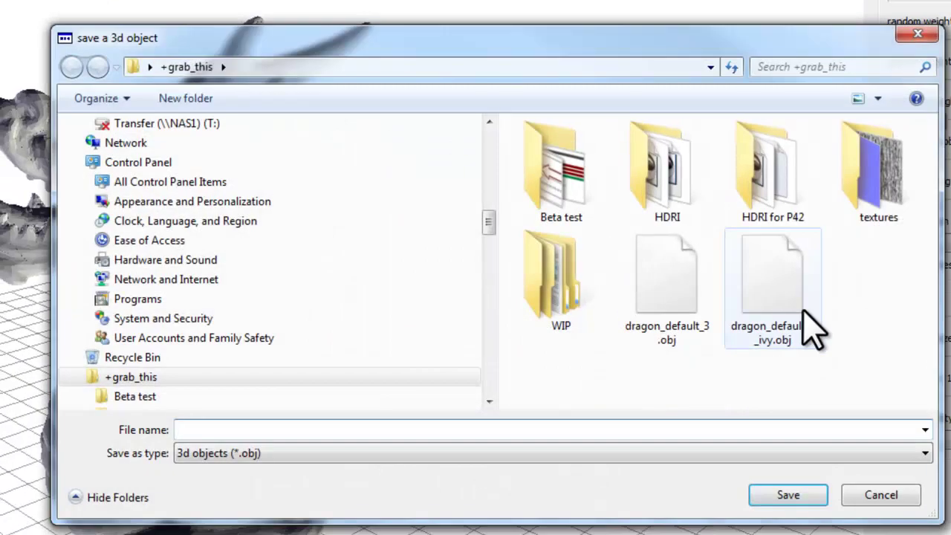
left_click(789, 338)
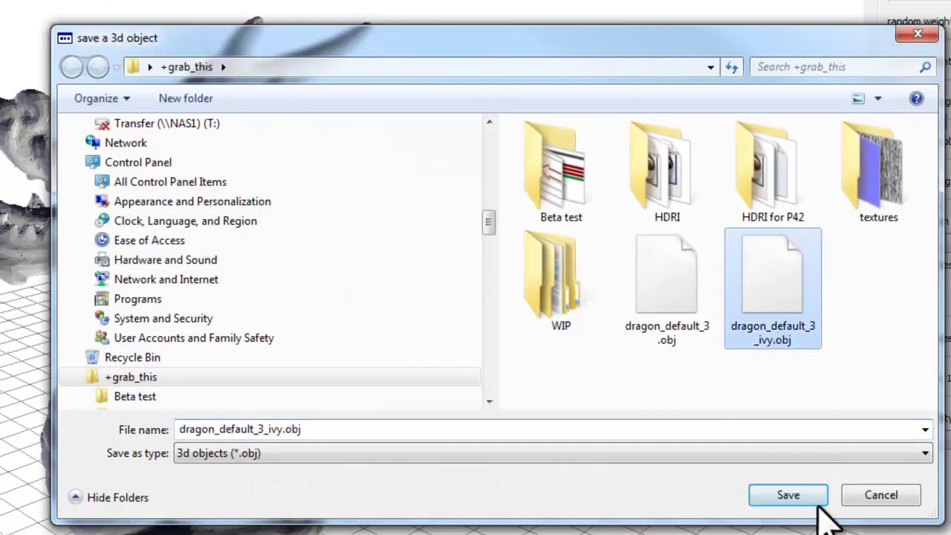
left_click(817, 499)
left_click(553, 313)
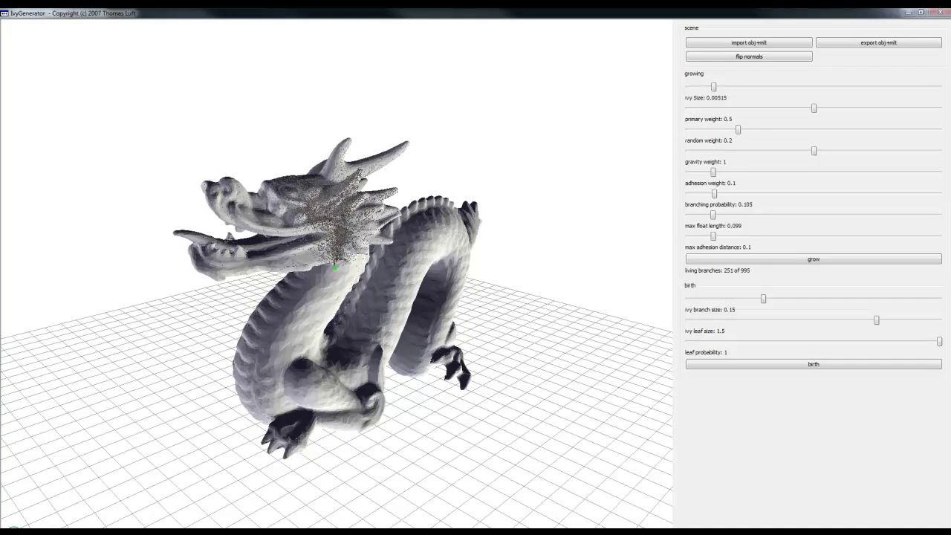
left_click(888, 44)
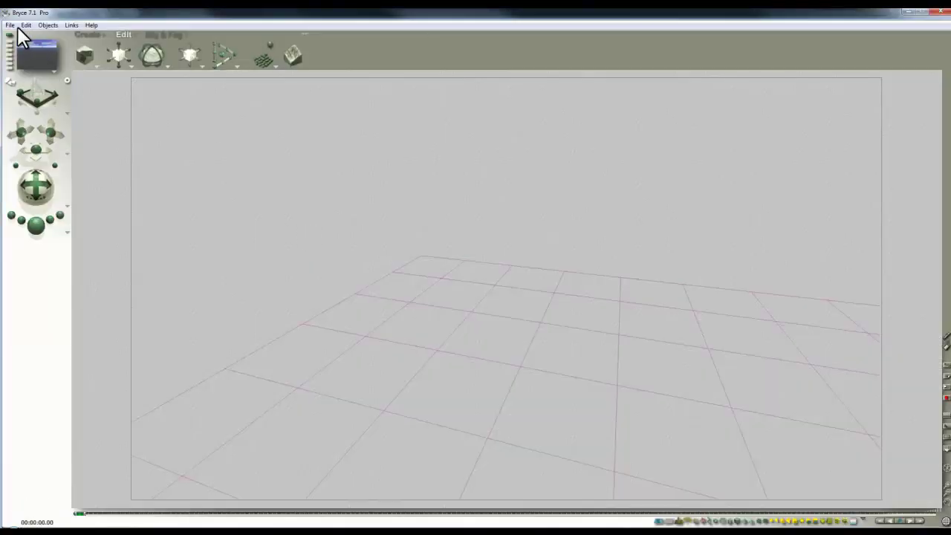
- Import the re-exported dragon_default_3_ivy.obj into Bryce using the Obj group material grouping mode
left_click(10, 24)
left_click(27, 176)
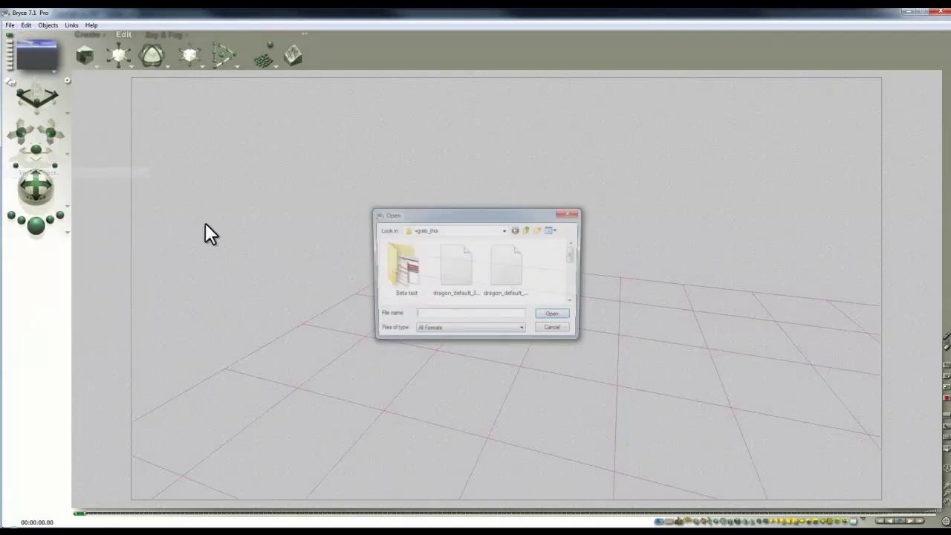
mouse_move(573, 256)
left_mouse_down()
mouse_move(573, 272)
mouse_move(573, 254)
left_mouse_up()
left_click(502, 269)
left_click(556, 316)
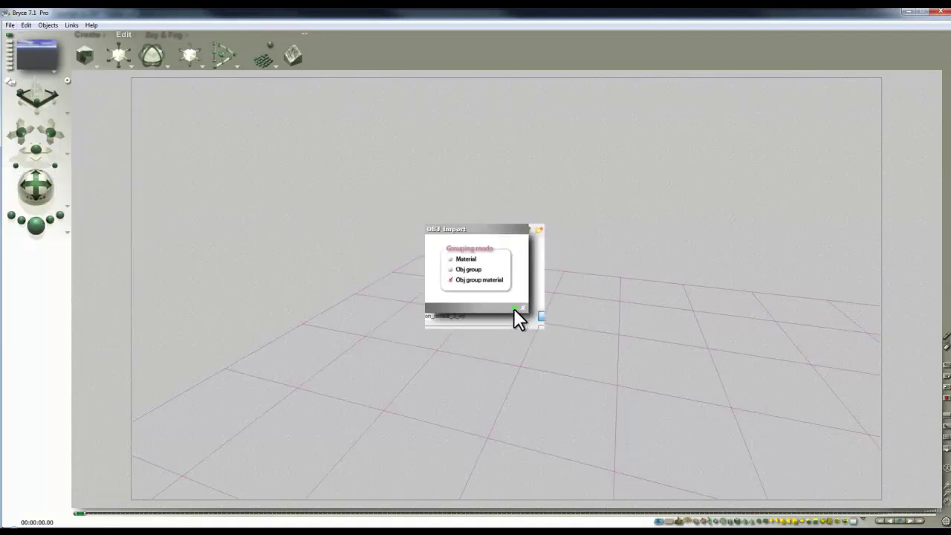
left_click(514, 308)
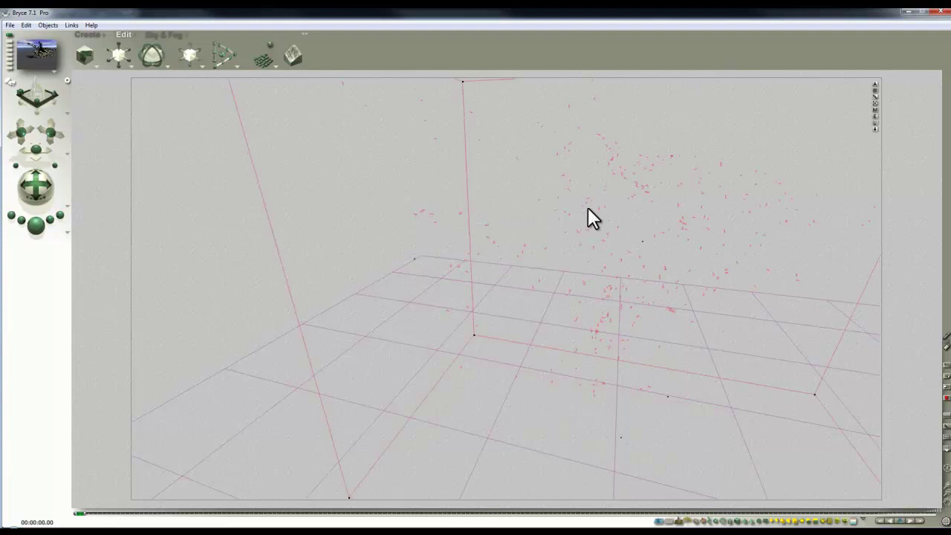
- Render the imported ivy, reframe the camera until the whole ivy fits in the frame, and render again
left_click(33, 226)
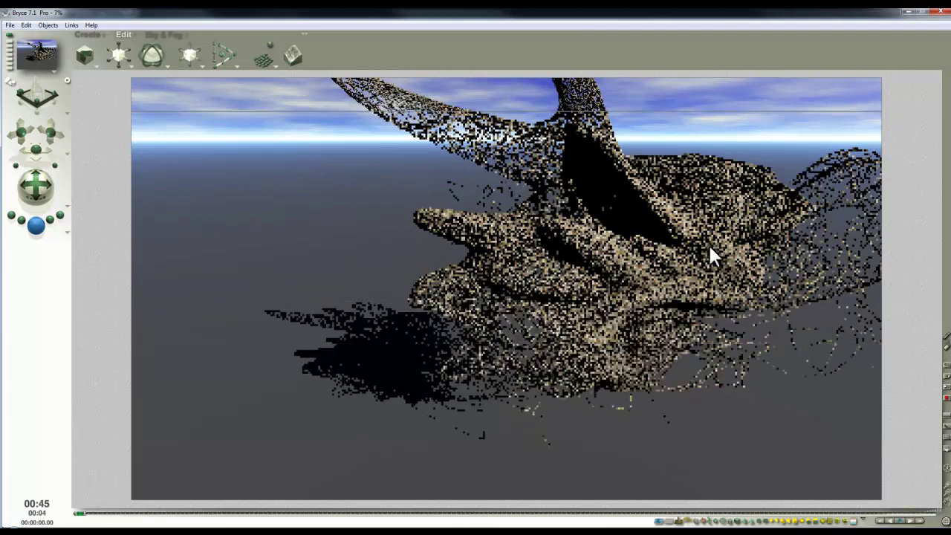
left_click_drag(36, 151, 54, 159)
left_click(34, 227)
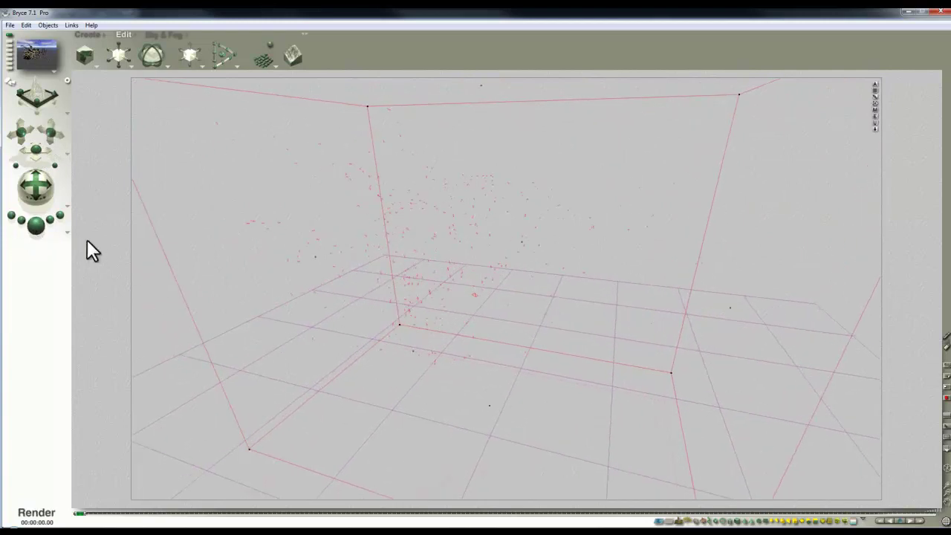
left_click_drag(53, 137, 57, 148)
left_click(35, 225)
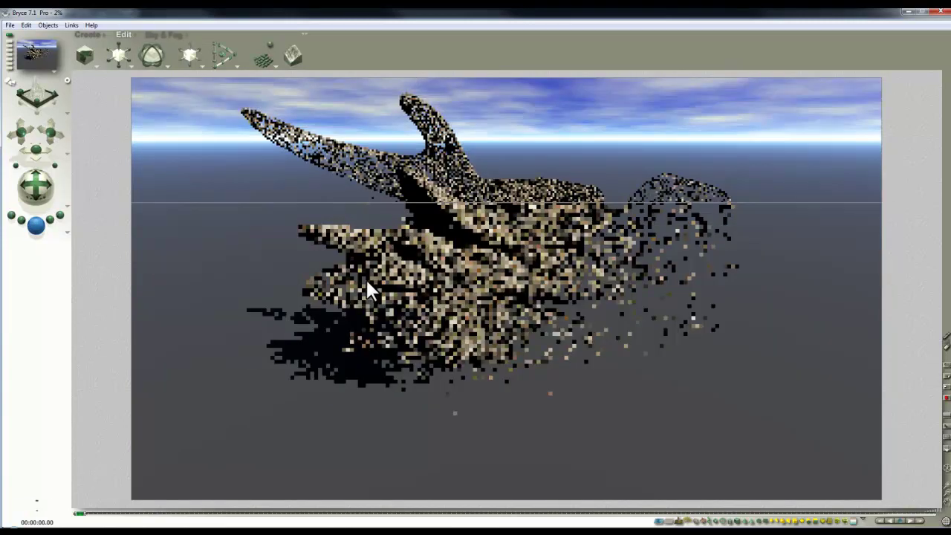
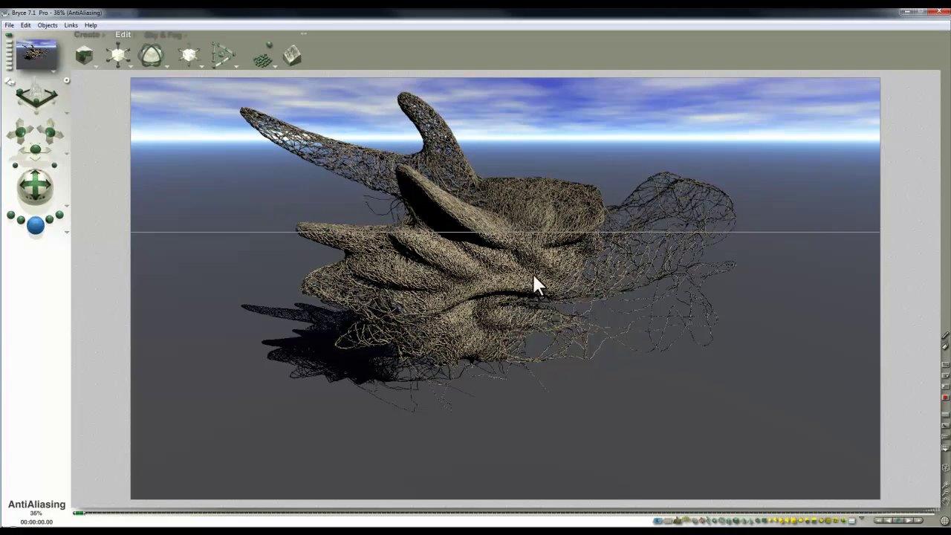
- Stop the render, check the ivy in the top view and examine the availability of the Instance command
left_click(563, 238)
key("ctrl+3")
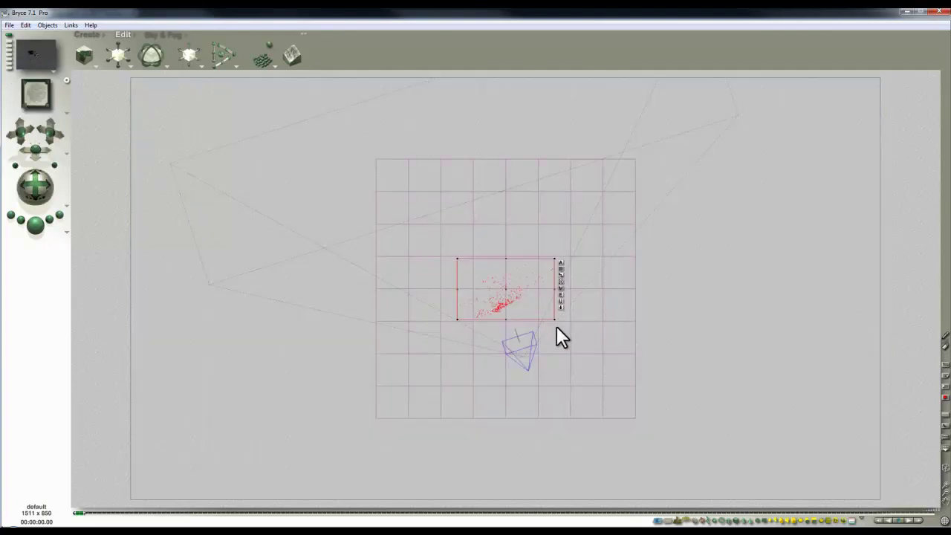
left_click(10, 25)
mouse_move(20, 26)
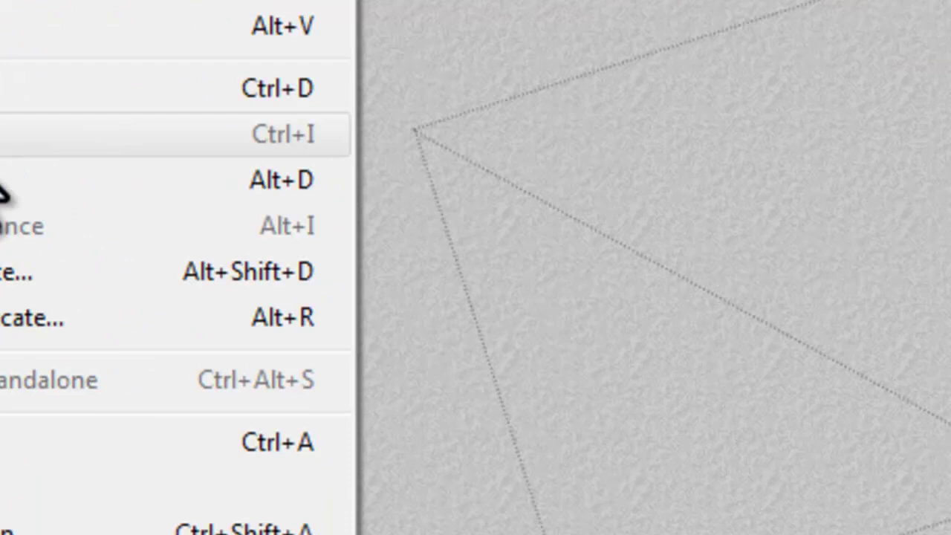
left_click(320, 269)
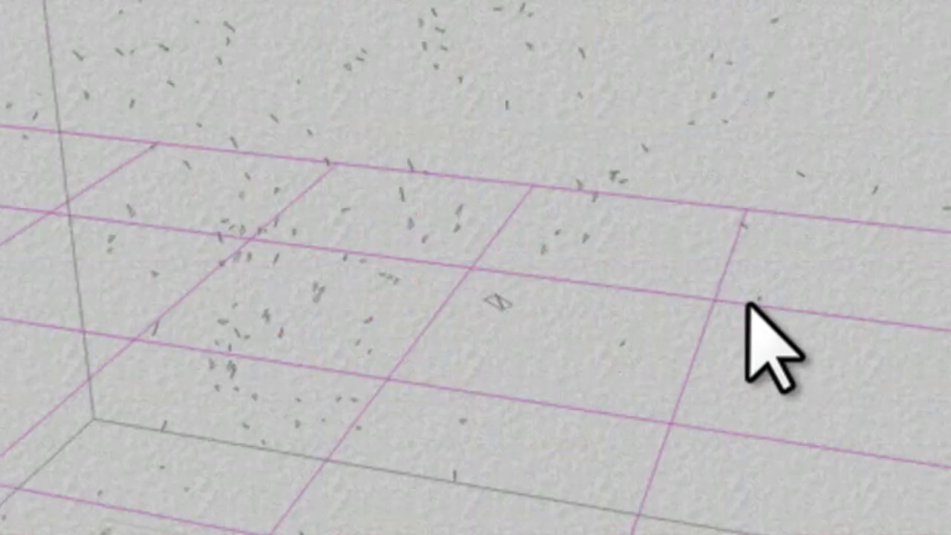
- Pick dragon_default_3_ivy 1 and dragon_default_3_ivy__1 from the overlapping objects to inspect them, and clear the selection
left_click(497, 300)
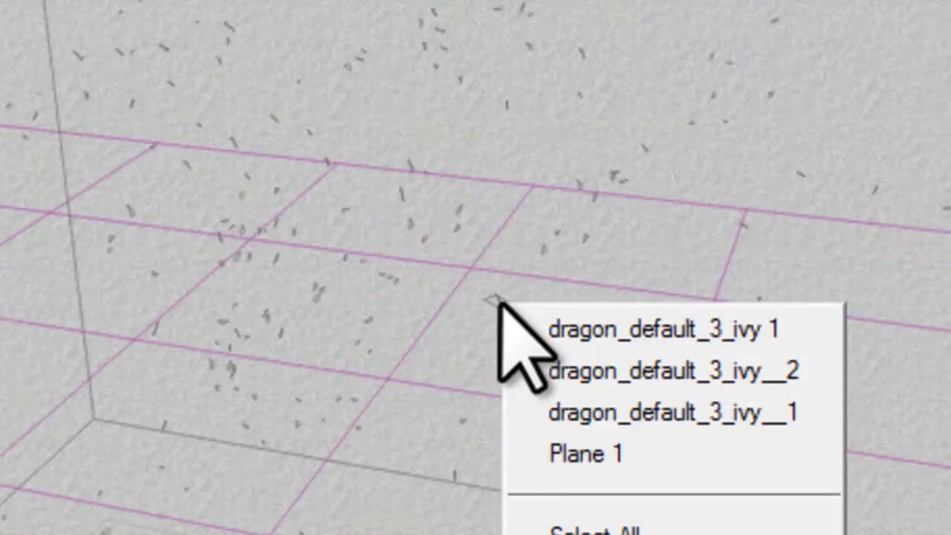
left_click(531, 327)
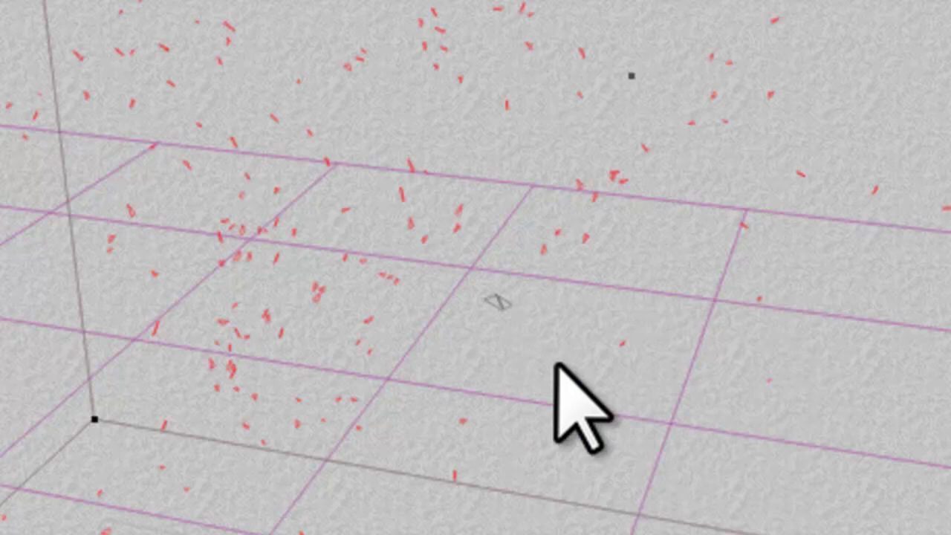
left_click(501, 310)
left_click(616, 412)
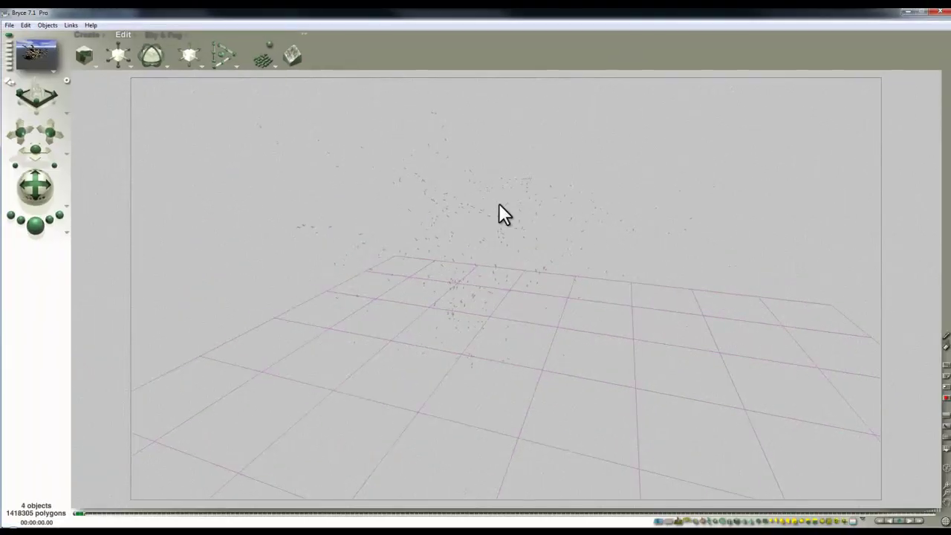
key("Escape")
key("Escape")
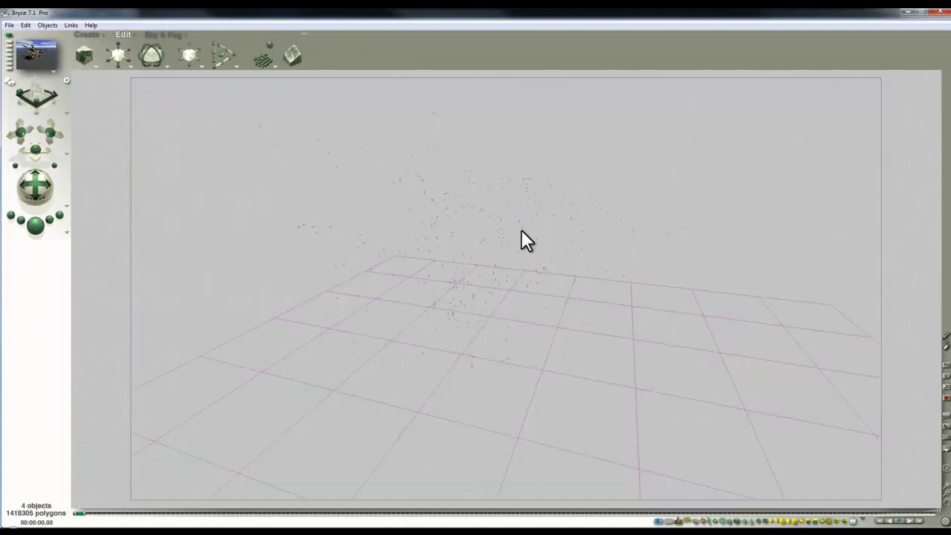
- Create an instance of all the ivy meshes, move it up and back from the original, and render the scene
key("ctrl+a")
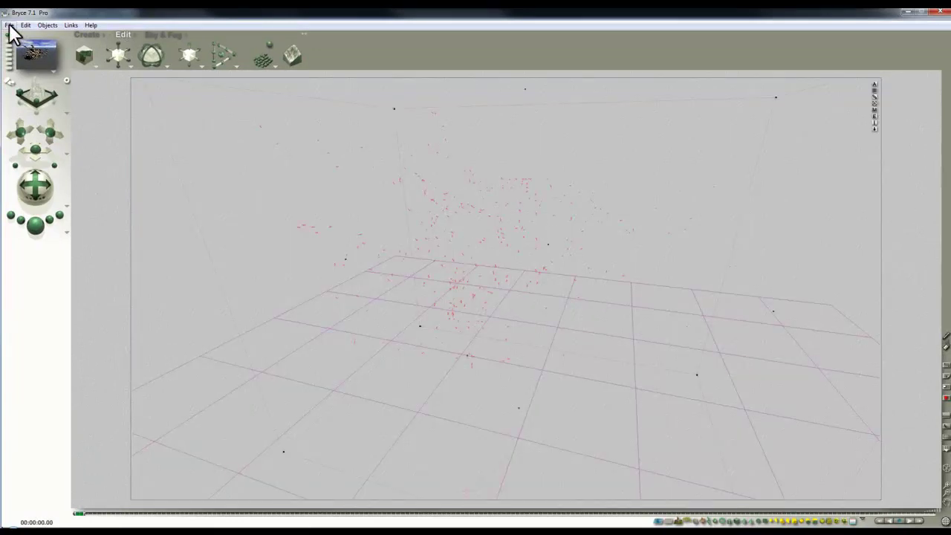
left_click(25, 24)
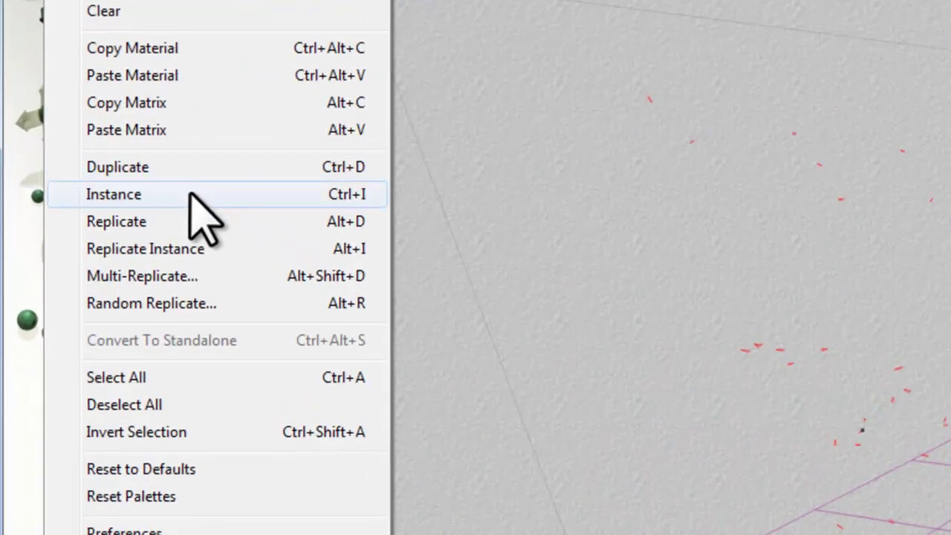
left_click(165, 187)
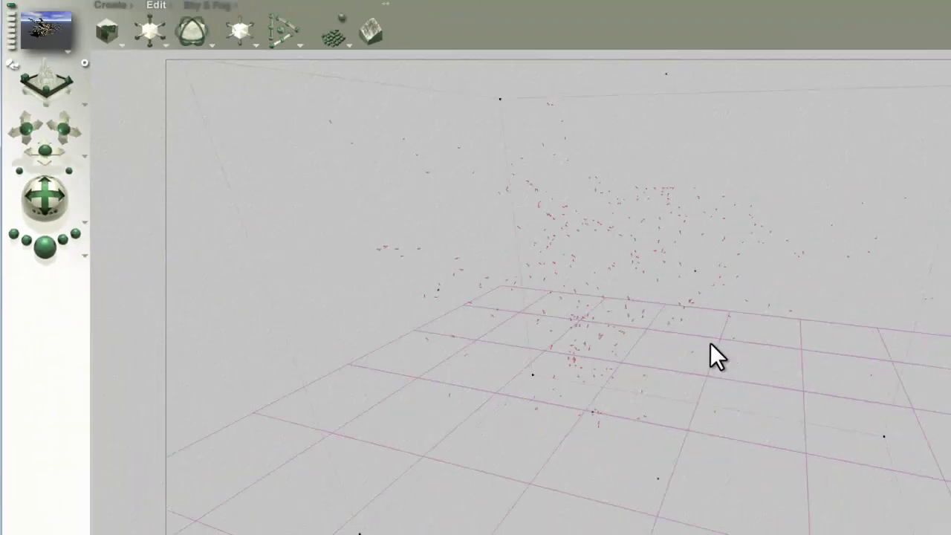
mouse_move(514, 297)
left_mouse_down()
mouse_move(501, 275)
mouse_move(514, 244)
mouse_move(519, 253)
left_mouse_up()
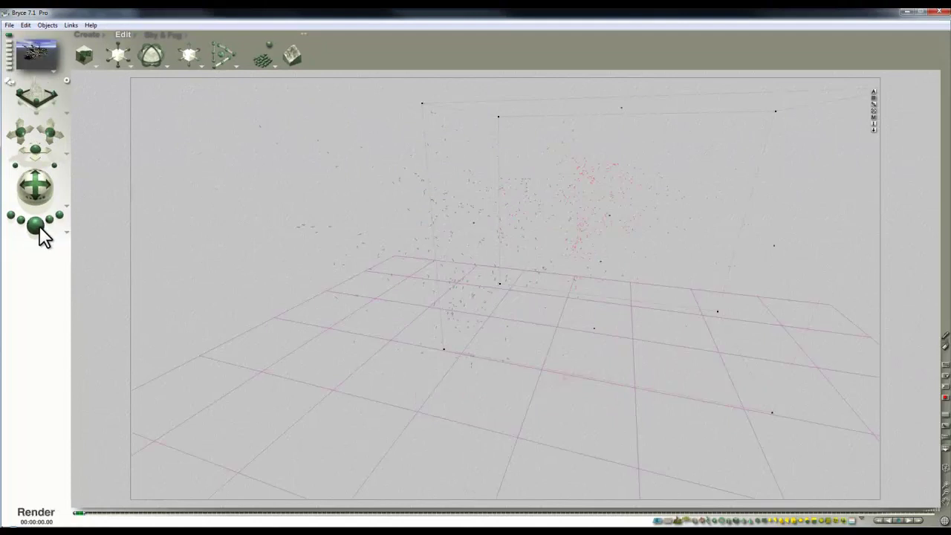
left_click(39, 227)
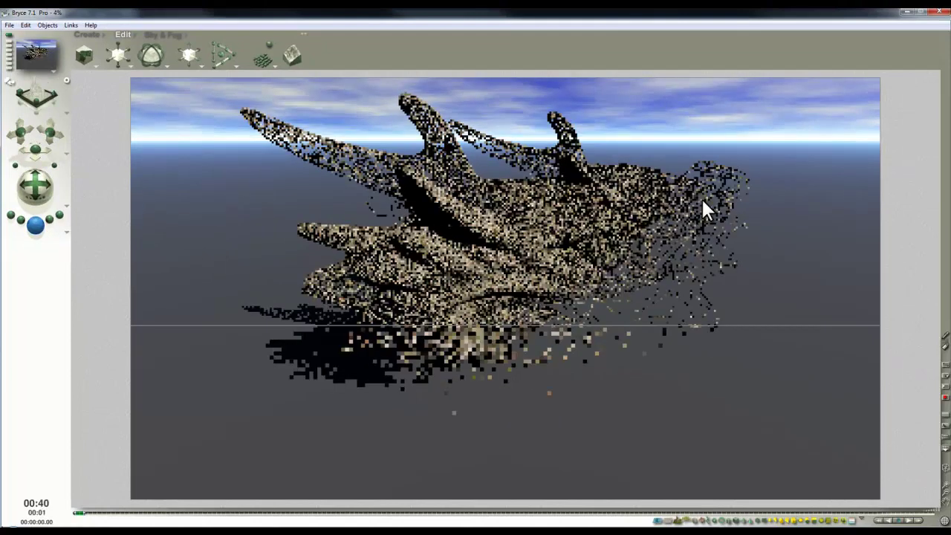